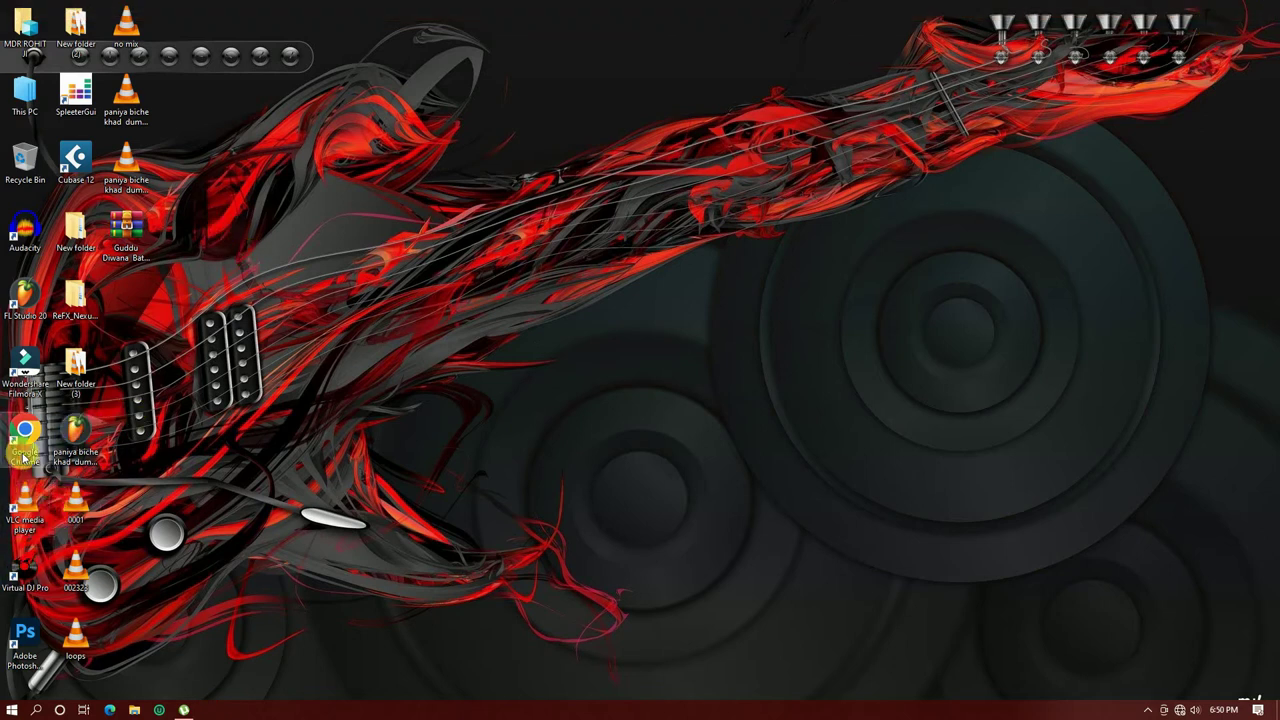
Launch Cubase 12 and create an empty project, accepting the prompted project location
{"action": "double_click", "coordinate": [84, 182]}
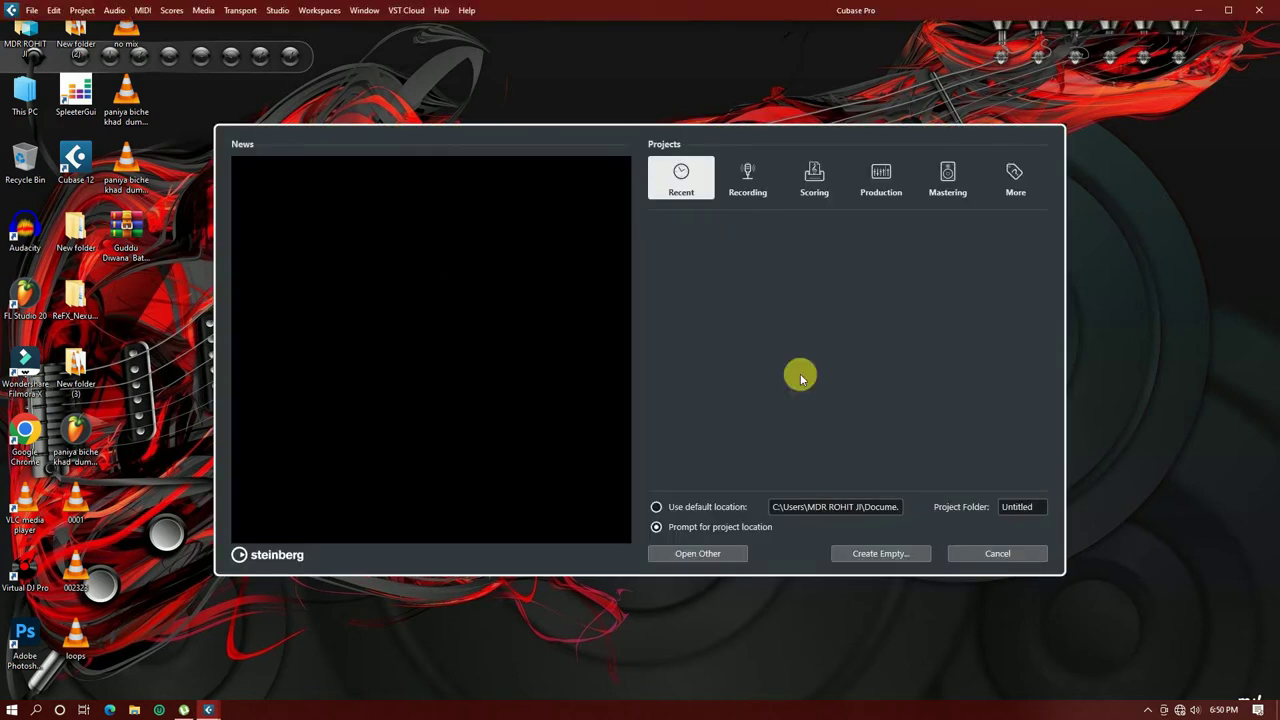
{"action": "left_click", "coordinate": [893, 563]}
{"action": "left_click", "coordinate": [531, 336]}
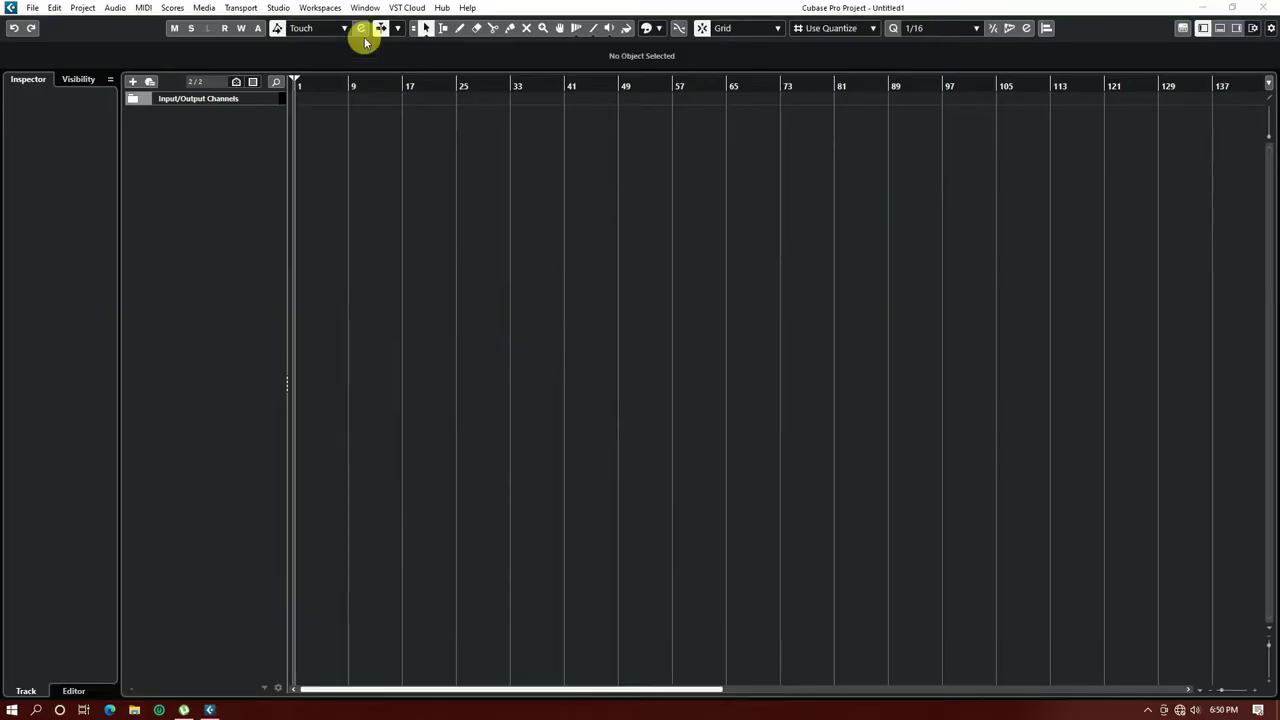
Check the VST Plug-in Manager's blocklist for the SwarPlug.dll entry and close the manager
{"action": "left_click", "coordinate": [278, 8]}
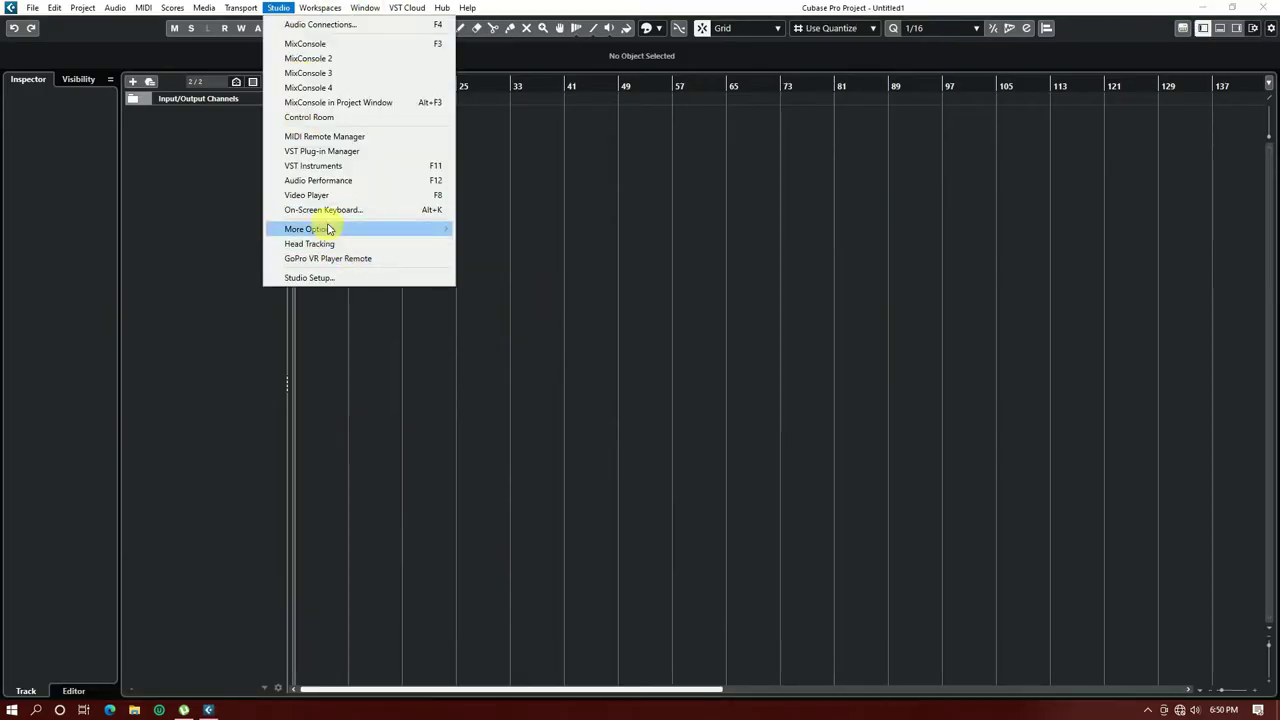
{"action": "left_click", "coordinate": [370, 152]}
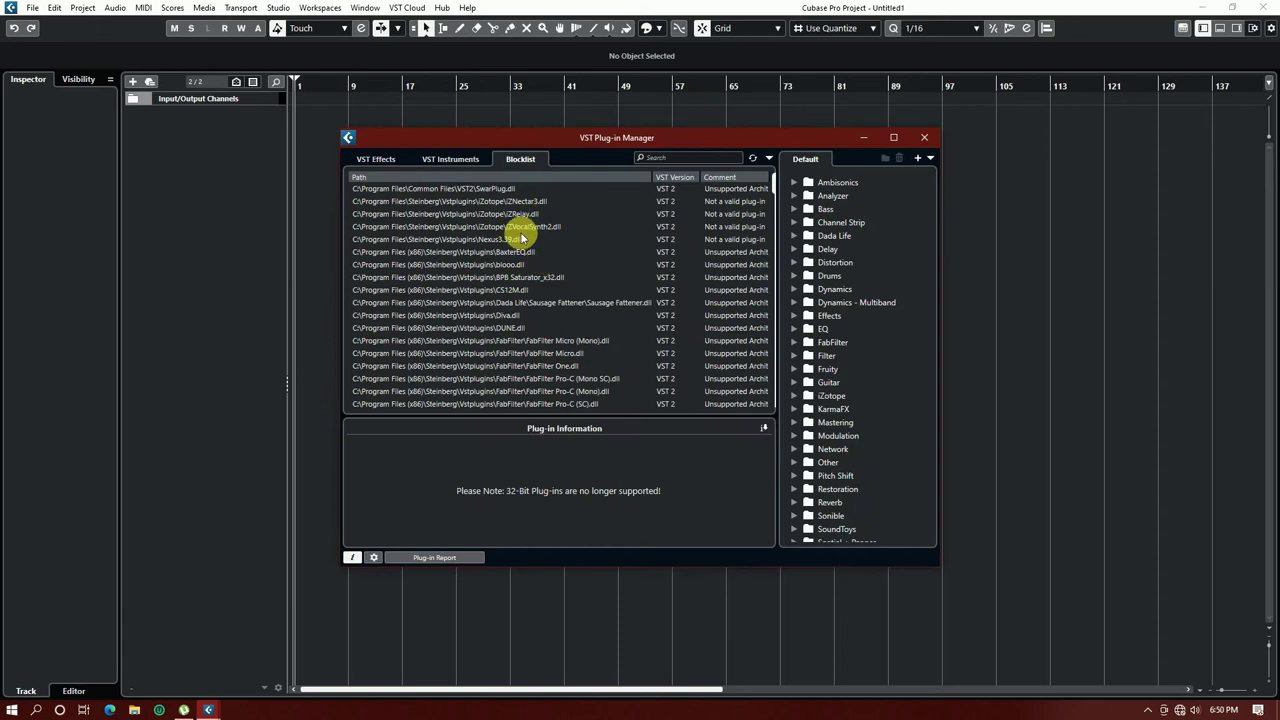
{"action": "left_click", "coordinate": [494, 190]}
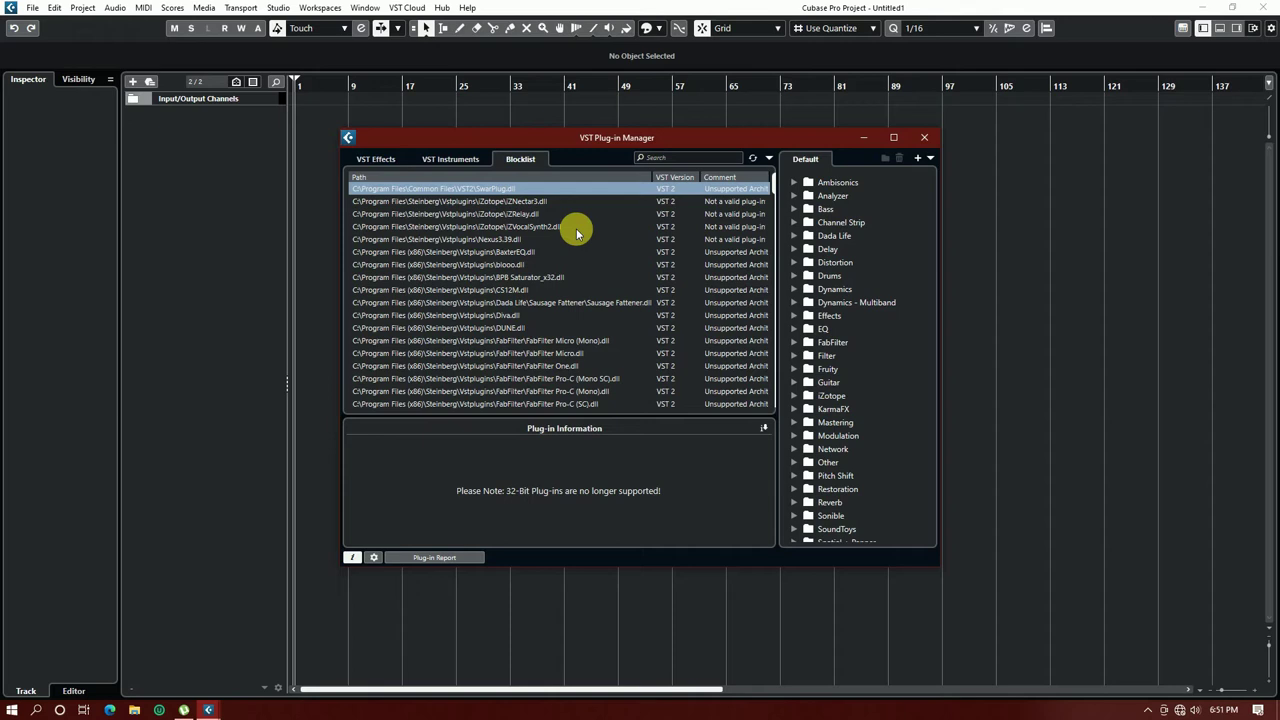
{"action": "left_click", "coordinate": [924, 137]}
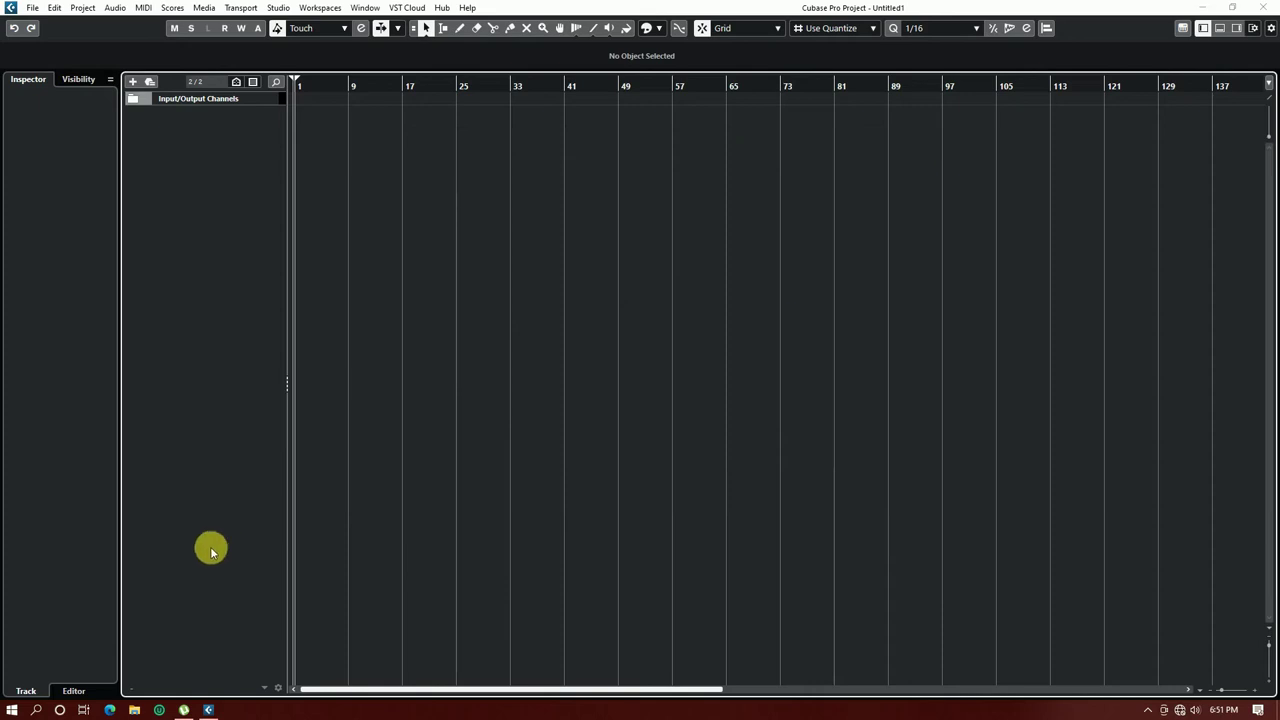
Launch jBridger, choose an x64 (64bit) host, and create the bridging files inside a specified directory
{"action": "left_click", "coordinate": [12, 710]}
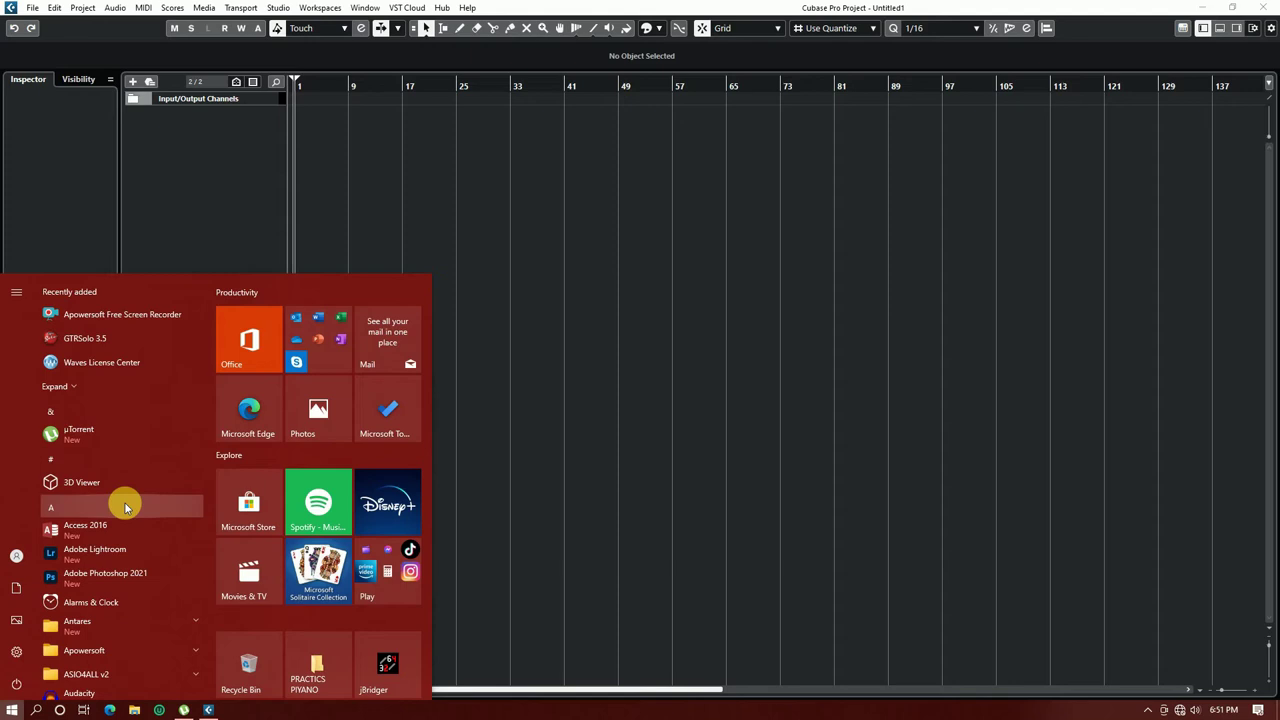
{"action": "scroll", "coordinate": [125, 508], "scroll_direction": "down", "scroll_amount": 10}
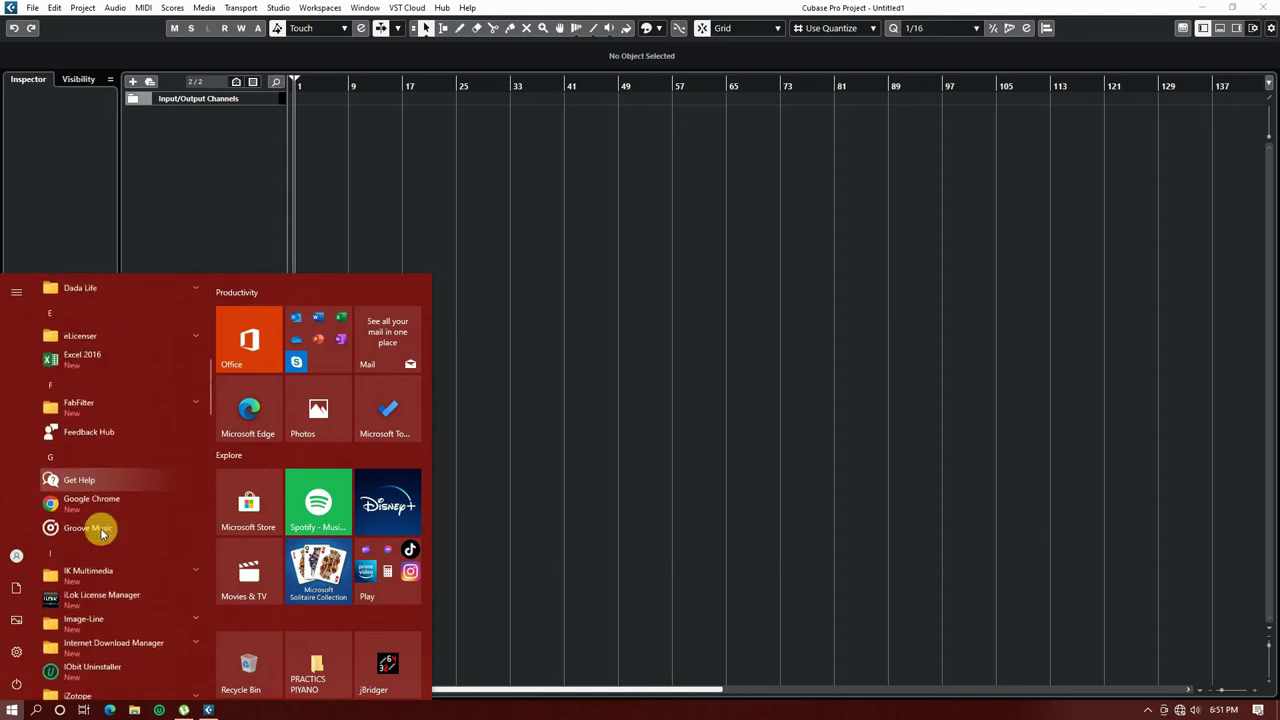
{"action": "left_click", "coordinate": [101, 540]}
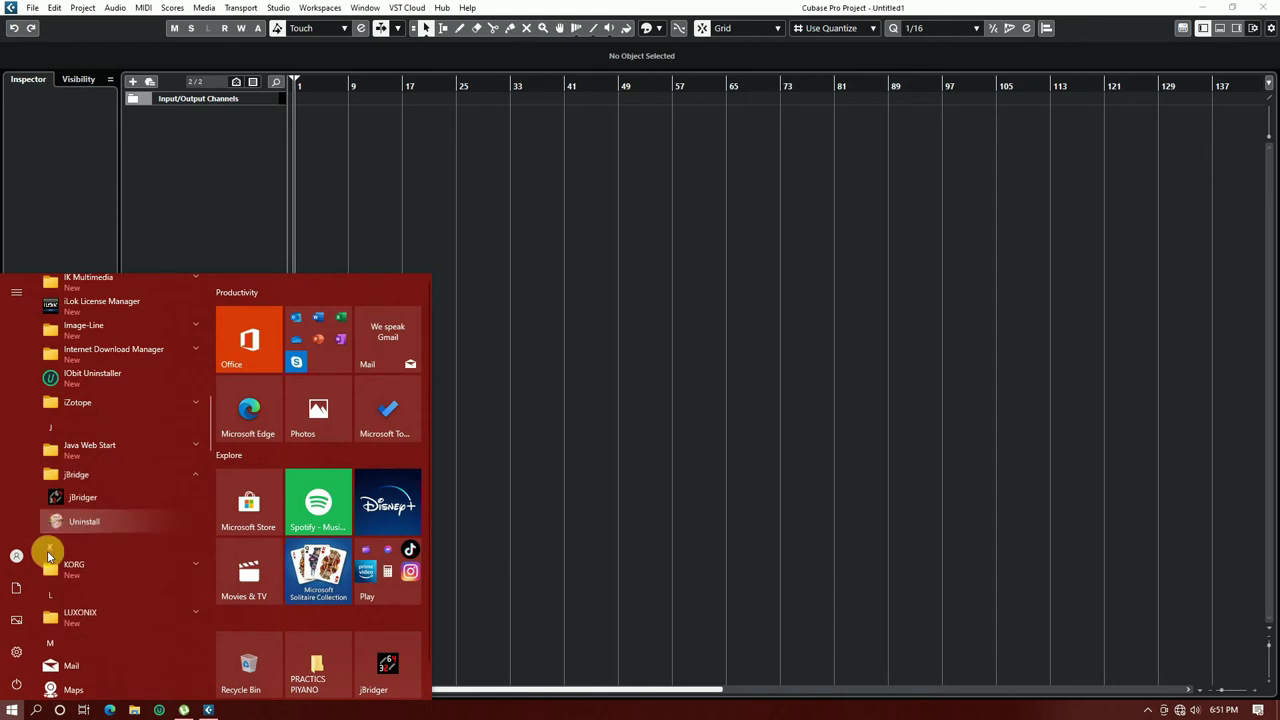
{"action": "left_click", "coordinate": [100, 500]}
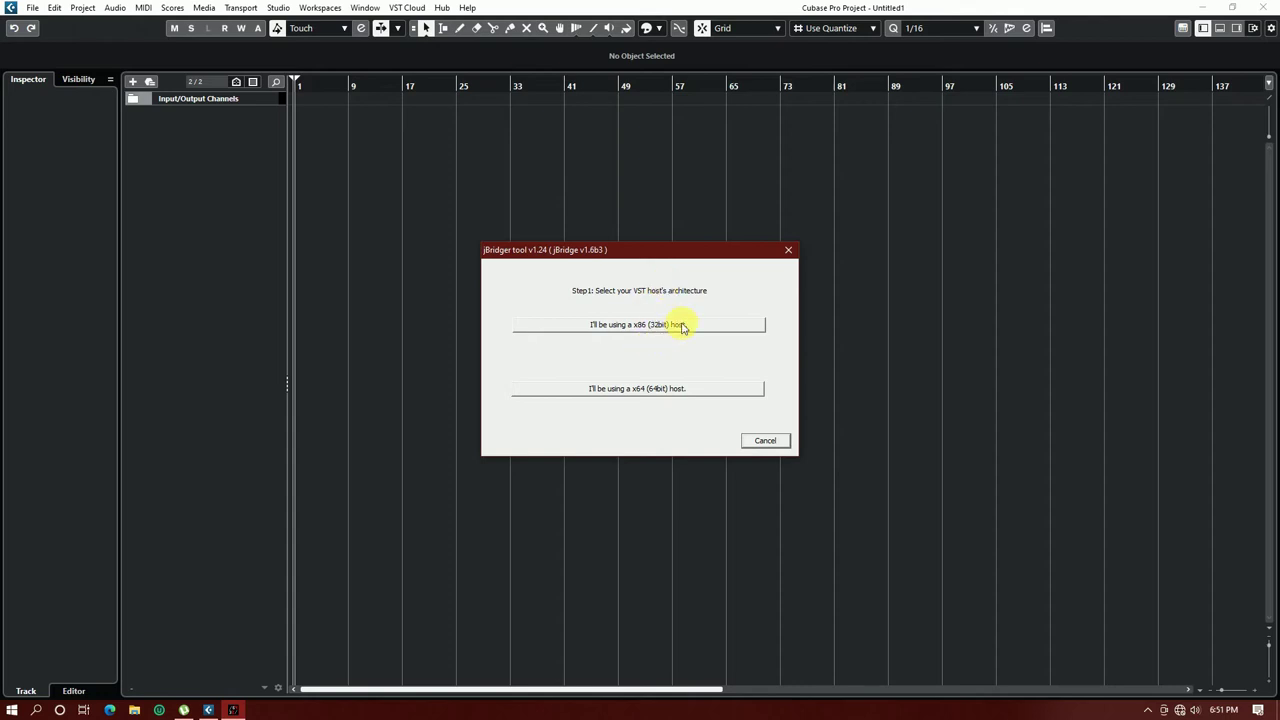
{"action": "left_click", "coordinate": [658, 393]}
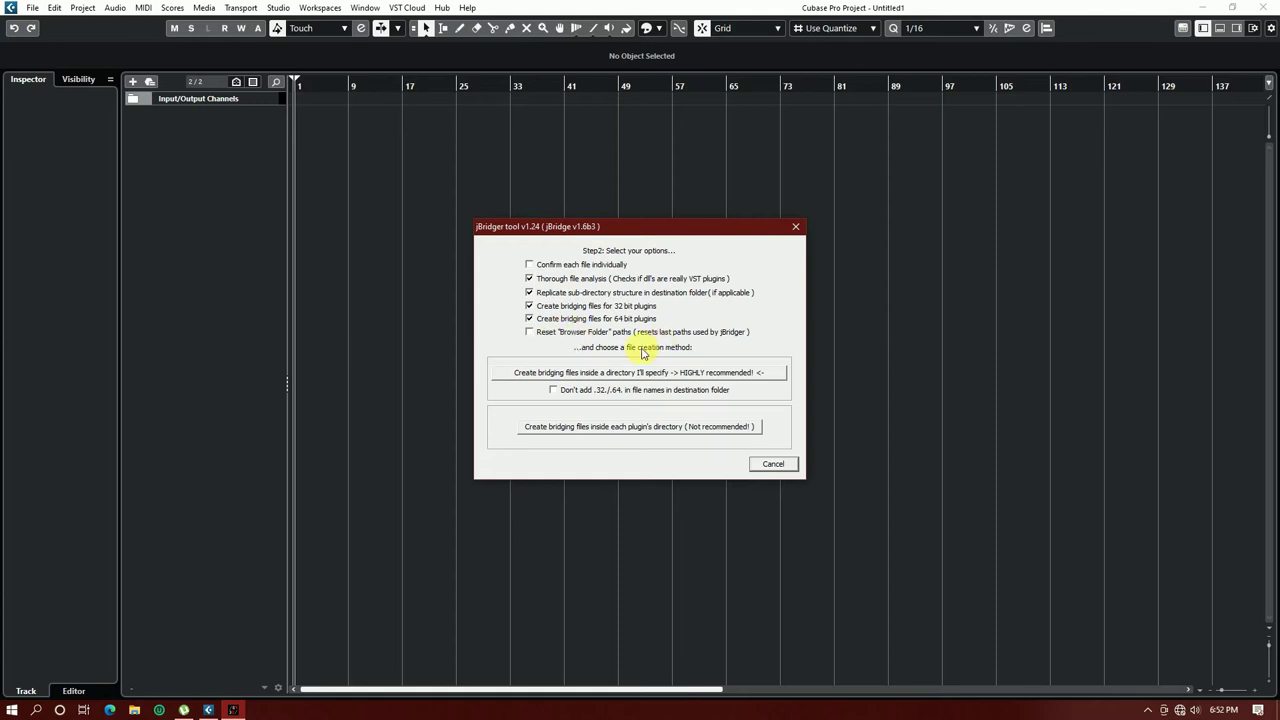
{"action": "left_click", "coordinate": [692, 372]}
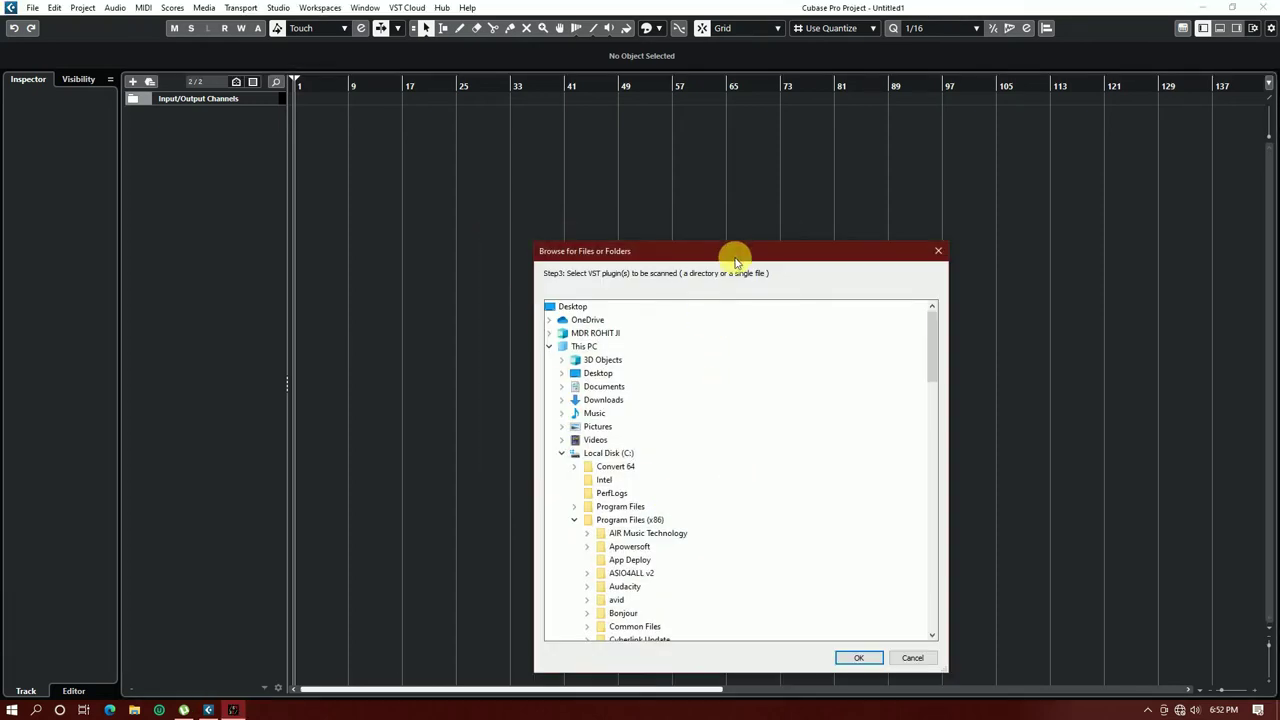
Select the Swar Systems folder in Program Files (x86) for scanning and C:\Convert 64 as the destination for the bridging files
{"action": "left_click_drag", "start_coordinate": [737, 254], "coordinate": [682, 158]}
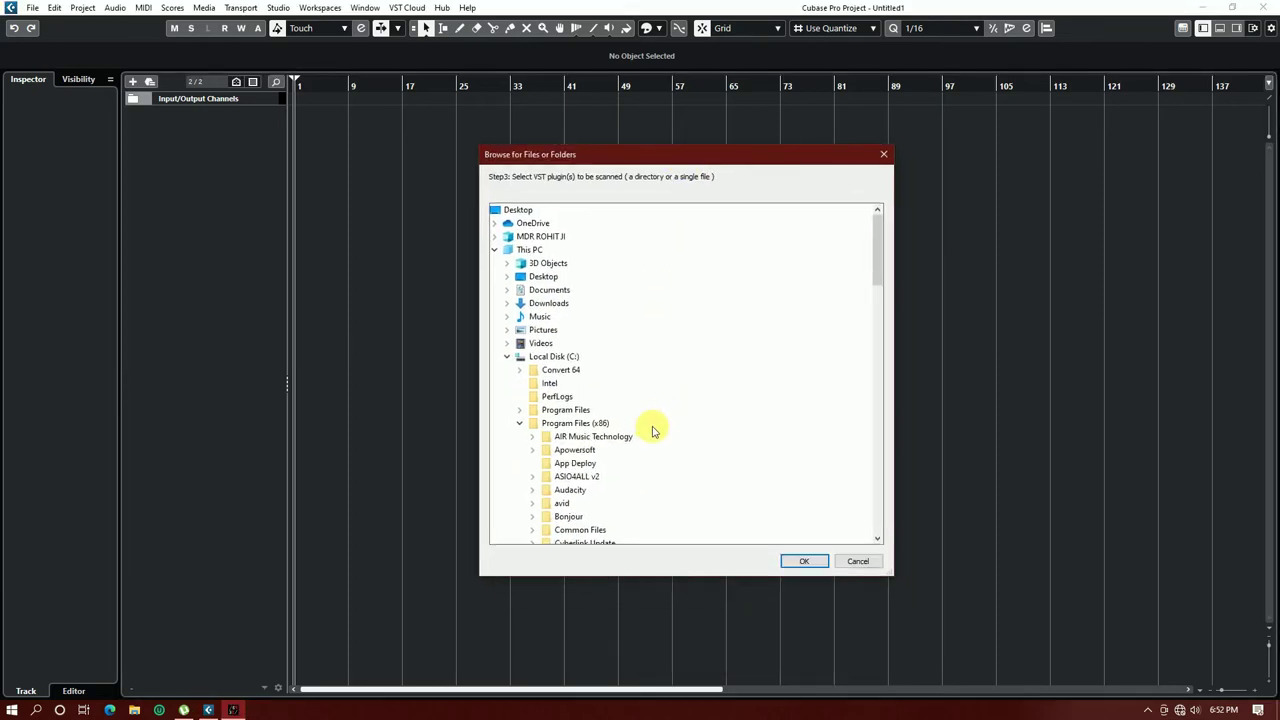
{"action": "scroll", "coordinate": [652, 430], "scroll_direction": "down", "scroll_amount": 2}
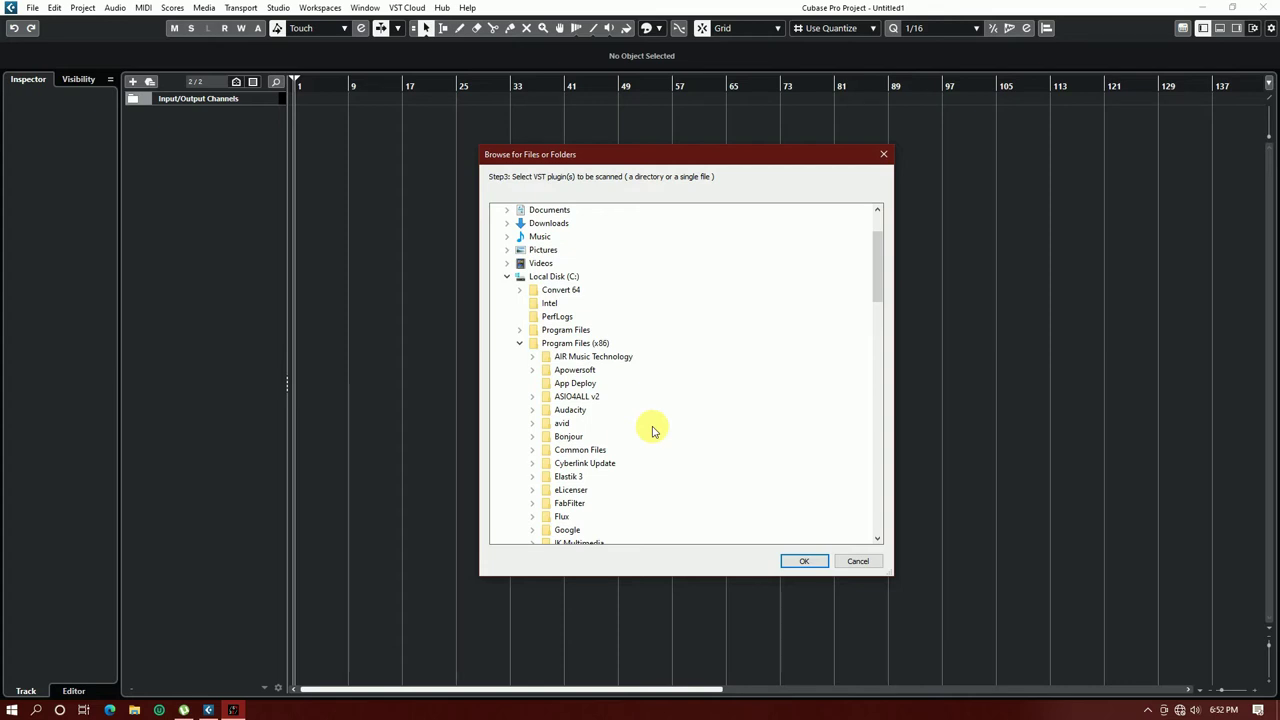
{"action": "scroll", "coordinate": [652, 430], "scroll_direction": "down", "scroll_amount": 12}
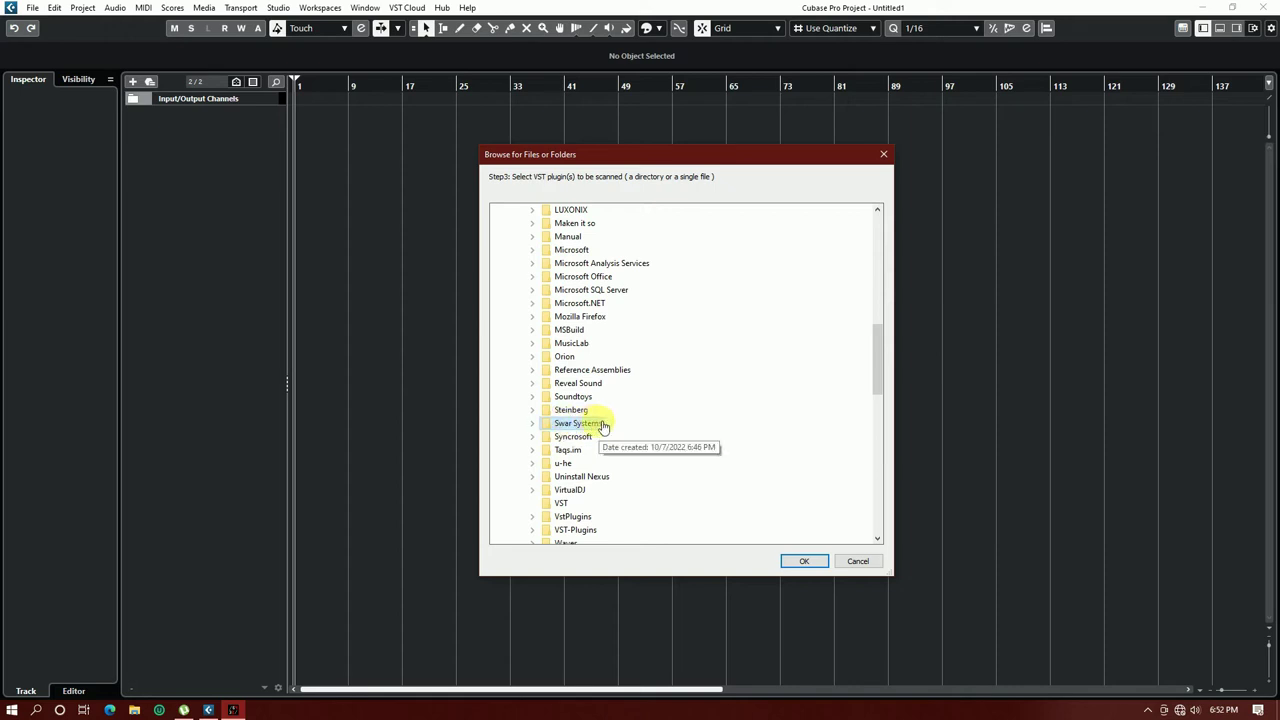
{"action": "scroll", "coordinate": [604, 426], "scroll_direction": "down", "scroll_amount": 2}
{"action": "left_click", "coordinate": [588, 343]}
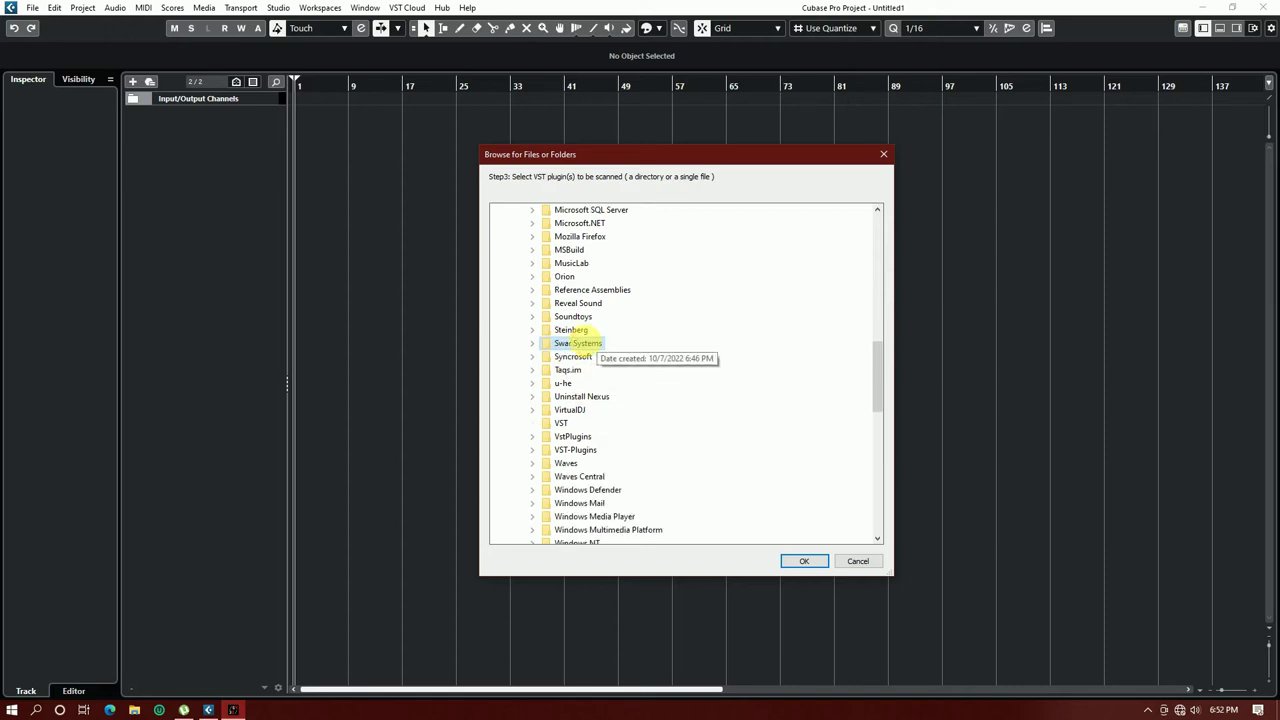
{"action": "double_click", "coordinate": [588, 343]}
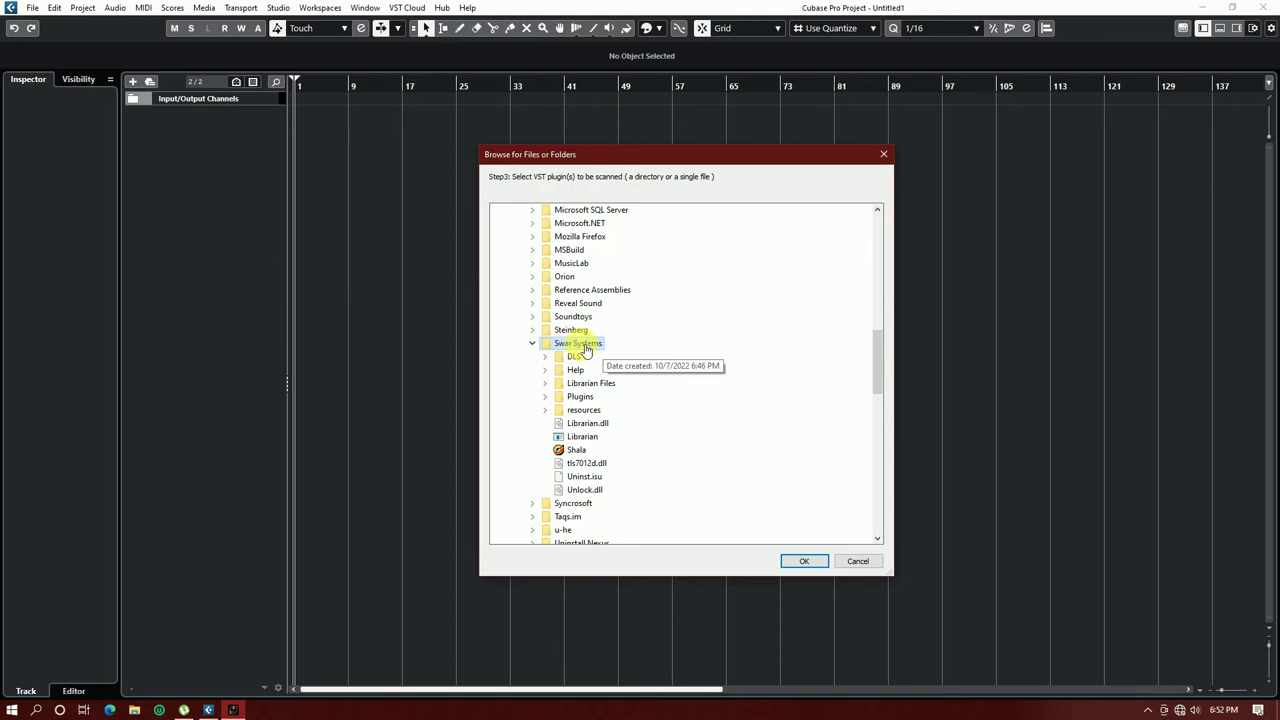
{"action": "left_click", "coordinate": [804, 561]}
{"action": "left_click_drag", "start_coordinate": [673, 249], "coordinate": [642, 181]}
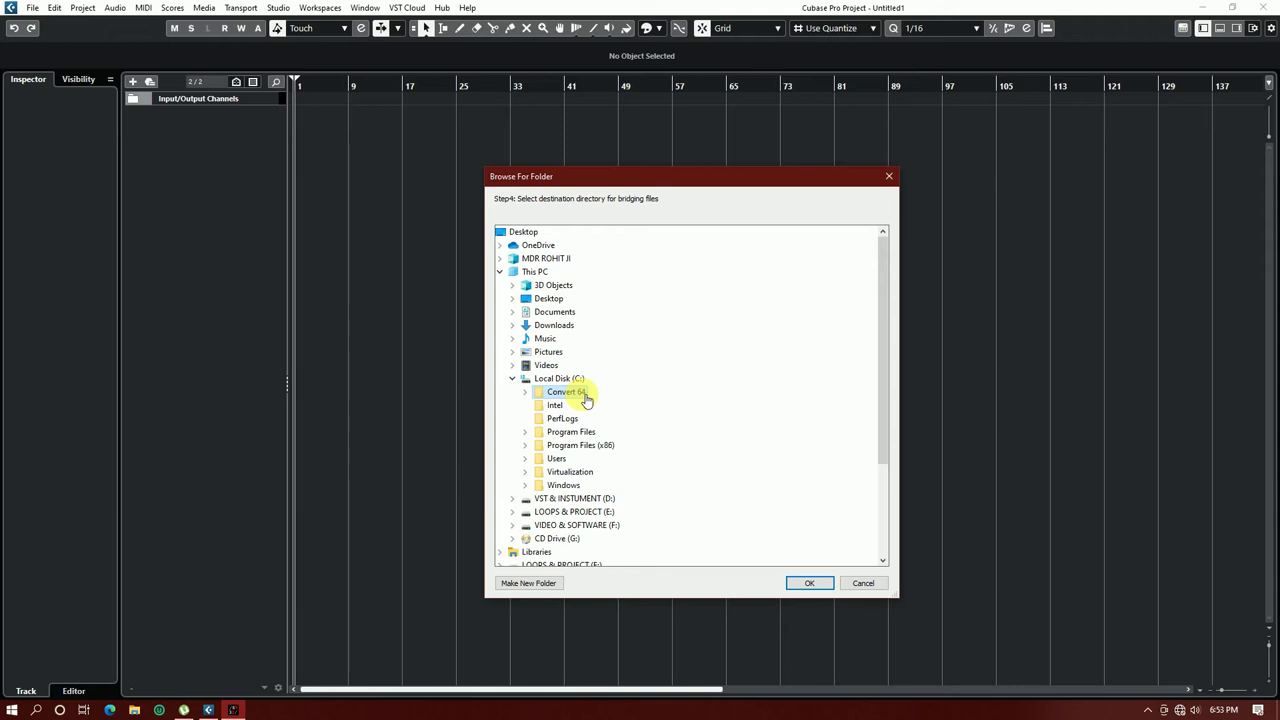
{"action": "left_click", "coordinate": [812, 584]}
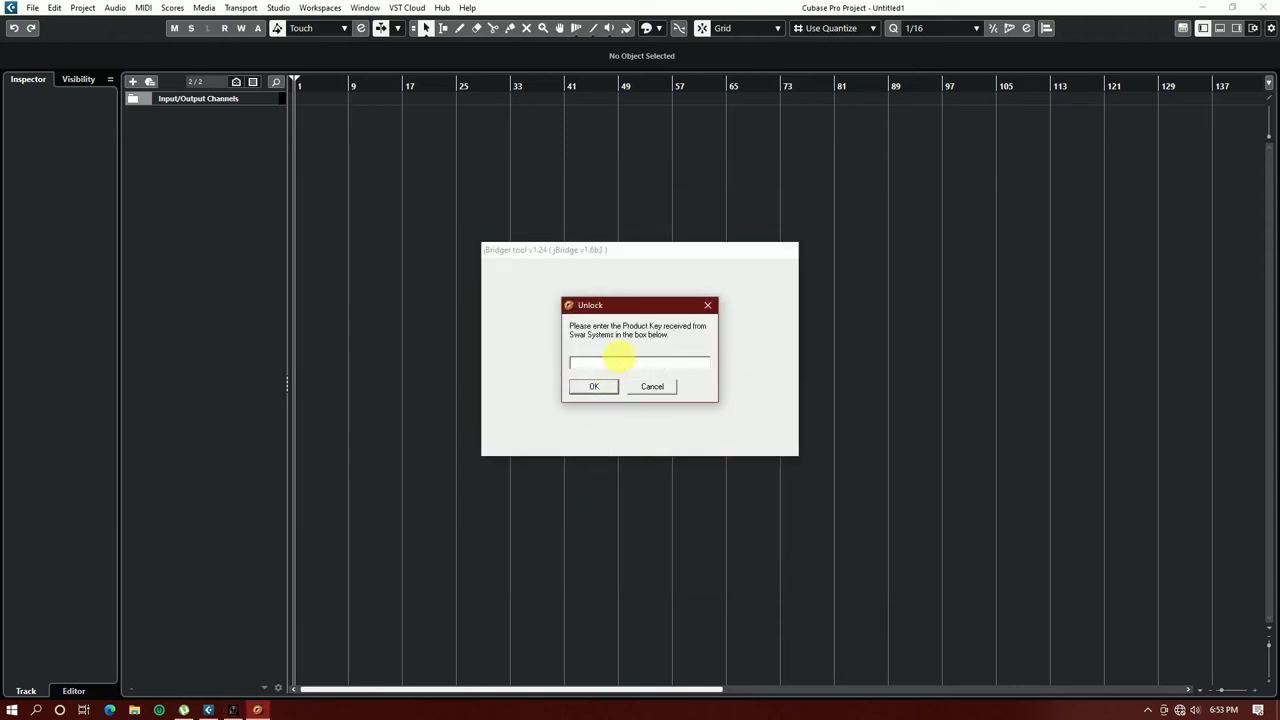
Open the Swar.Systems.SwarPlug.Full.Edition.v1.0 ZIP archive dated 5/9/2020 from the Spectrasonics folder on drive D:
{"action": "left_click", "coordinate": [134, 710]}
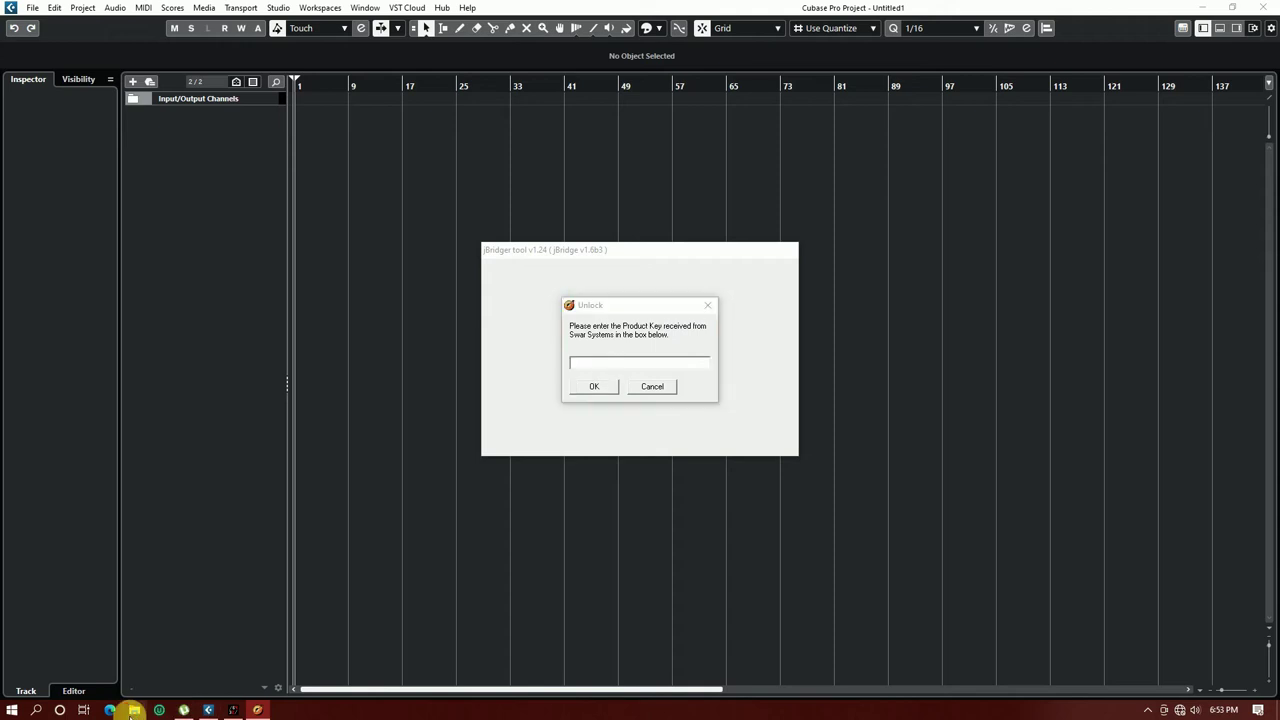
{"action": "scroll", "coordinate": [560, 430], "scroll_direction": "down", "scroll_amount": 3}
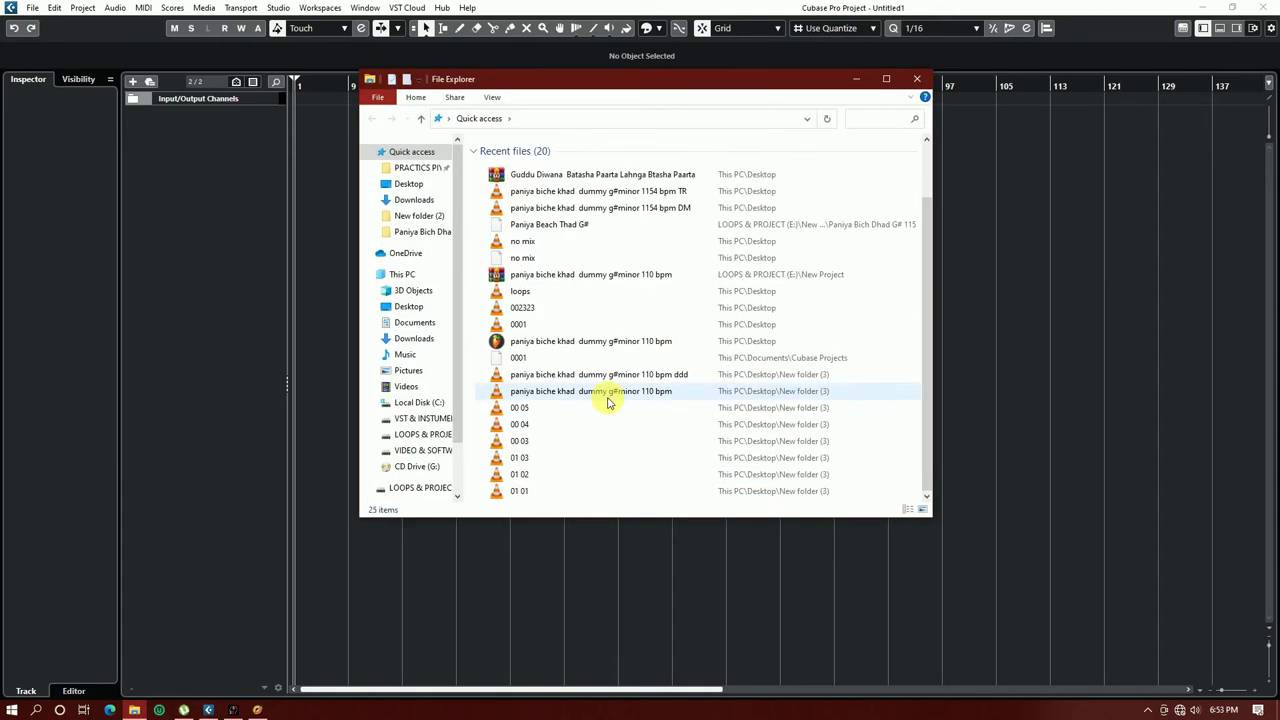
{"action": "left_click", "coordinate": [425, 418]}
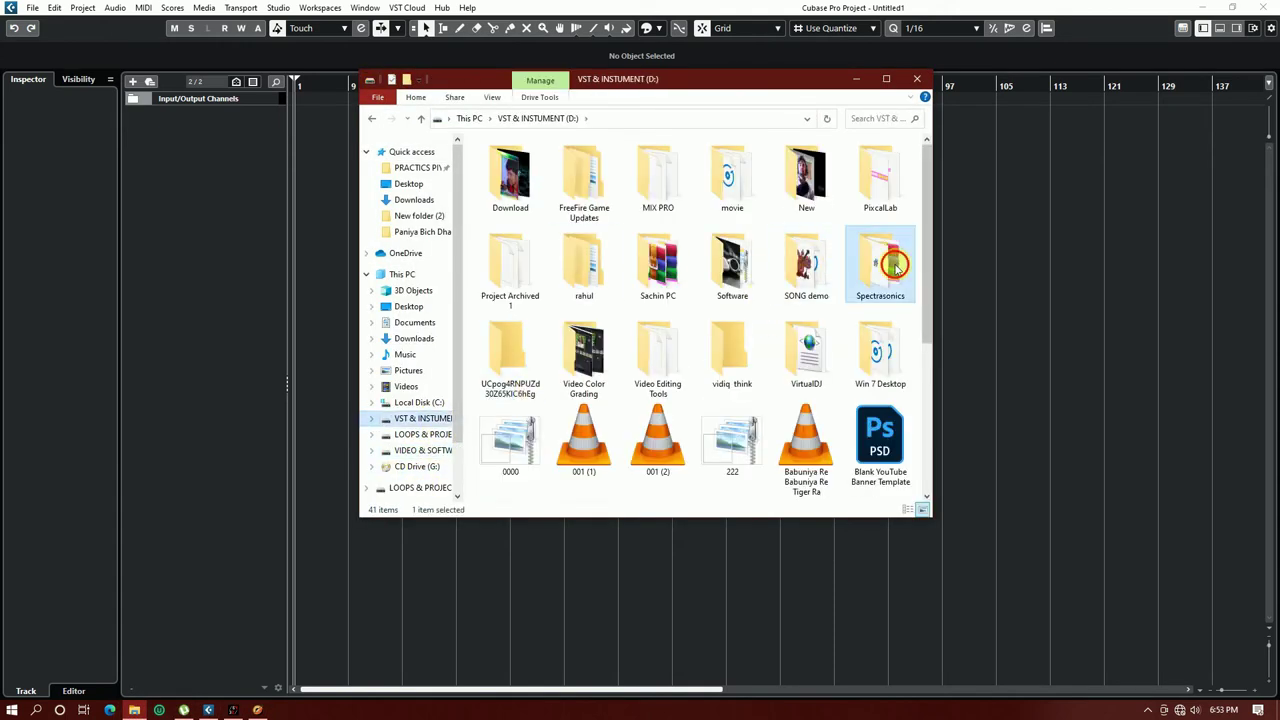
{"action": "double_click", "coordinate": [880, 265]}
{"action": "scroll", "coordinate": [673, 333], "scroll_direction": "down", "scroll_amount": 2}
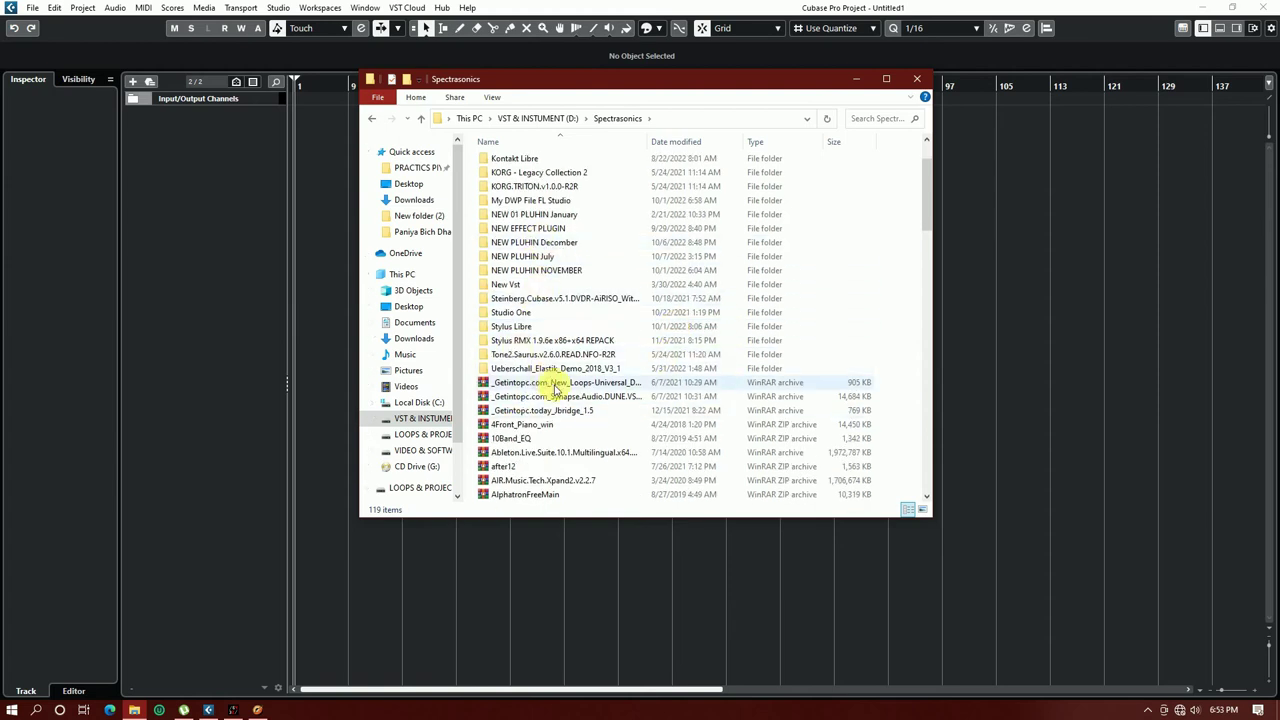
{"action": "scroll", "coordinate": [540, 380], "scroll_direction": "down", "scroll_amount": 20}
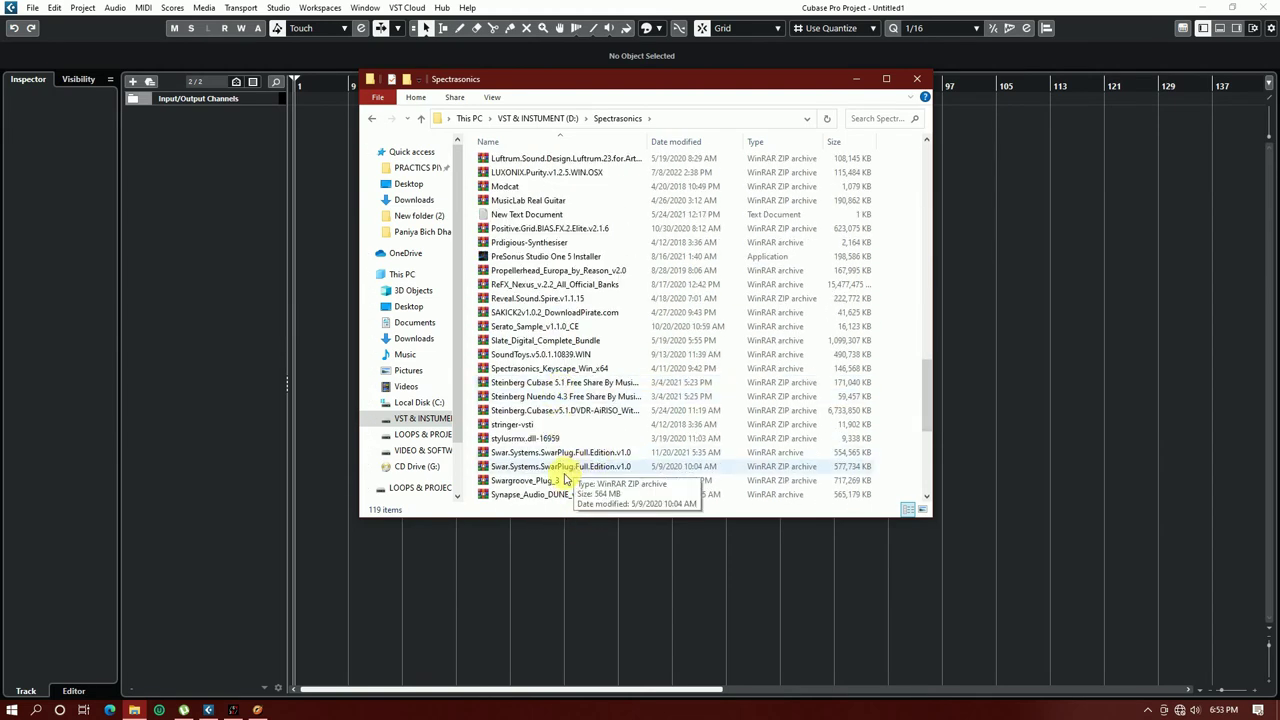
{"action": "left_click", "coordinate": [563, 466]}
{"action": "double_click", "coordinate": [727, 462]}
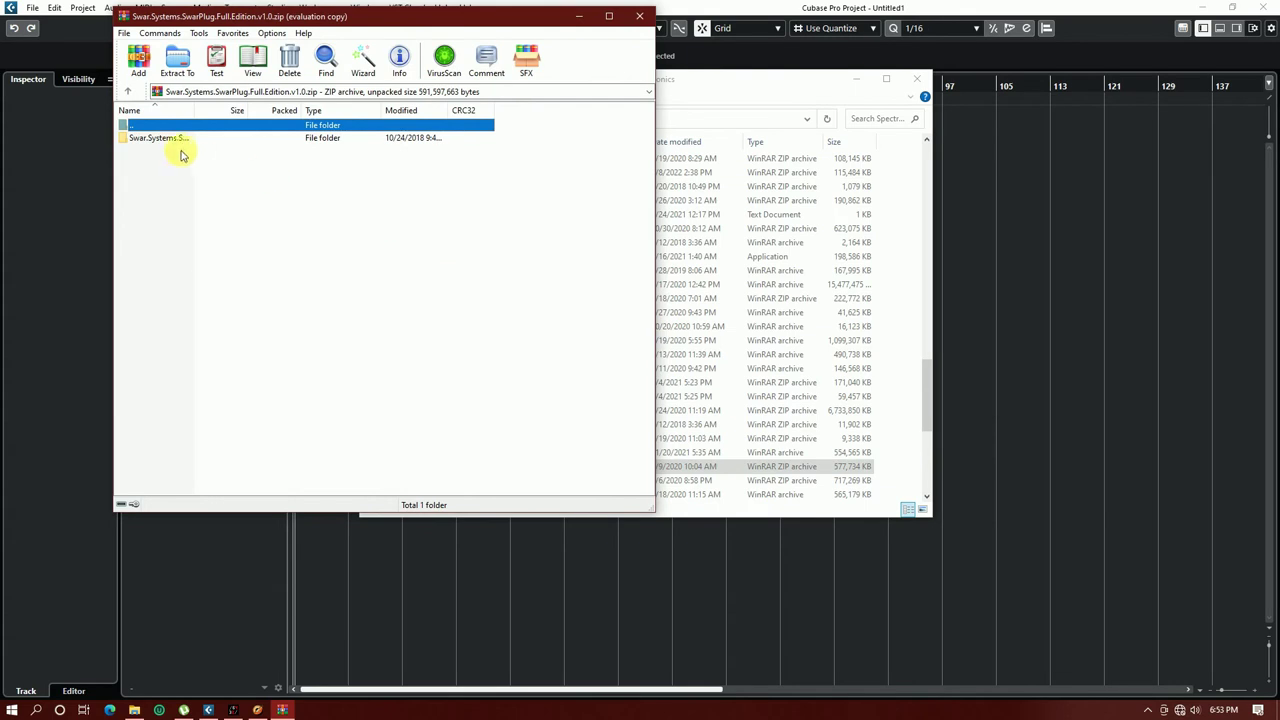
Copy the product key from the archive's Key.txt and submit it in the Swar Systems Unlock dialog
{"action": "double_click", "coordinate": [141, 176]}
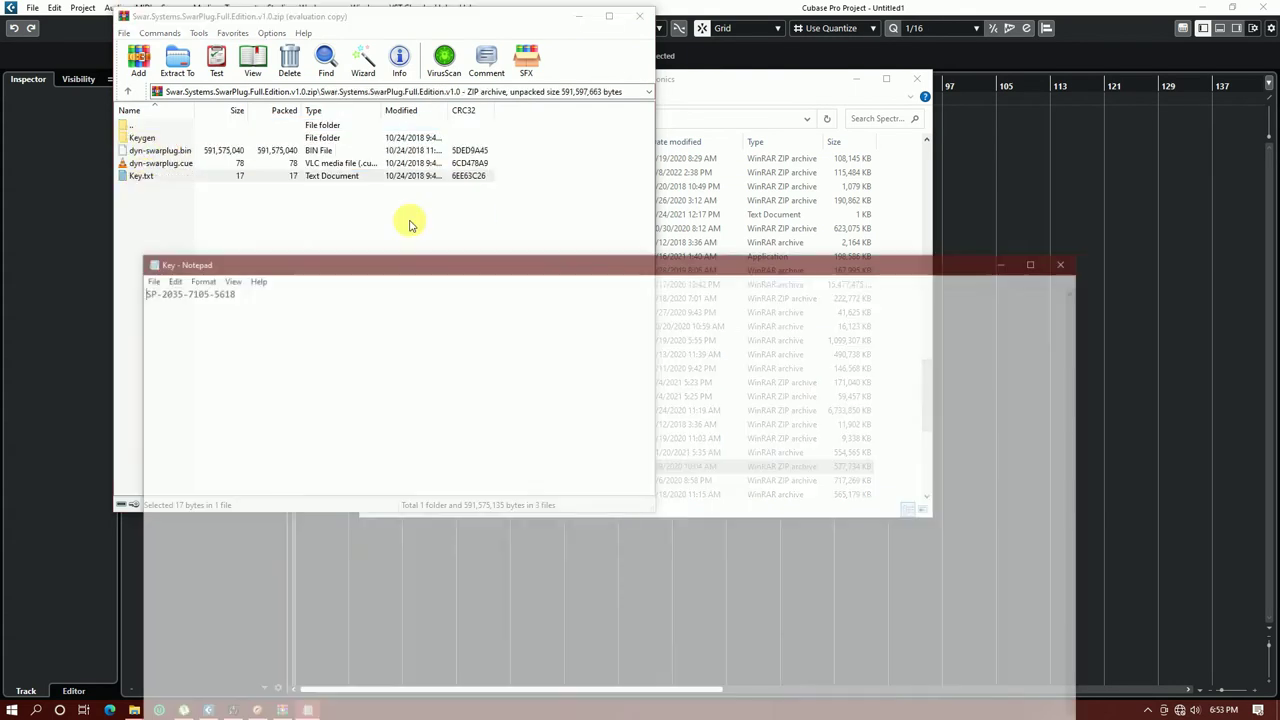
{"action": "left_click_drag", "start_coordinate": [266, 291], "coordinate": [91, 294]}
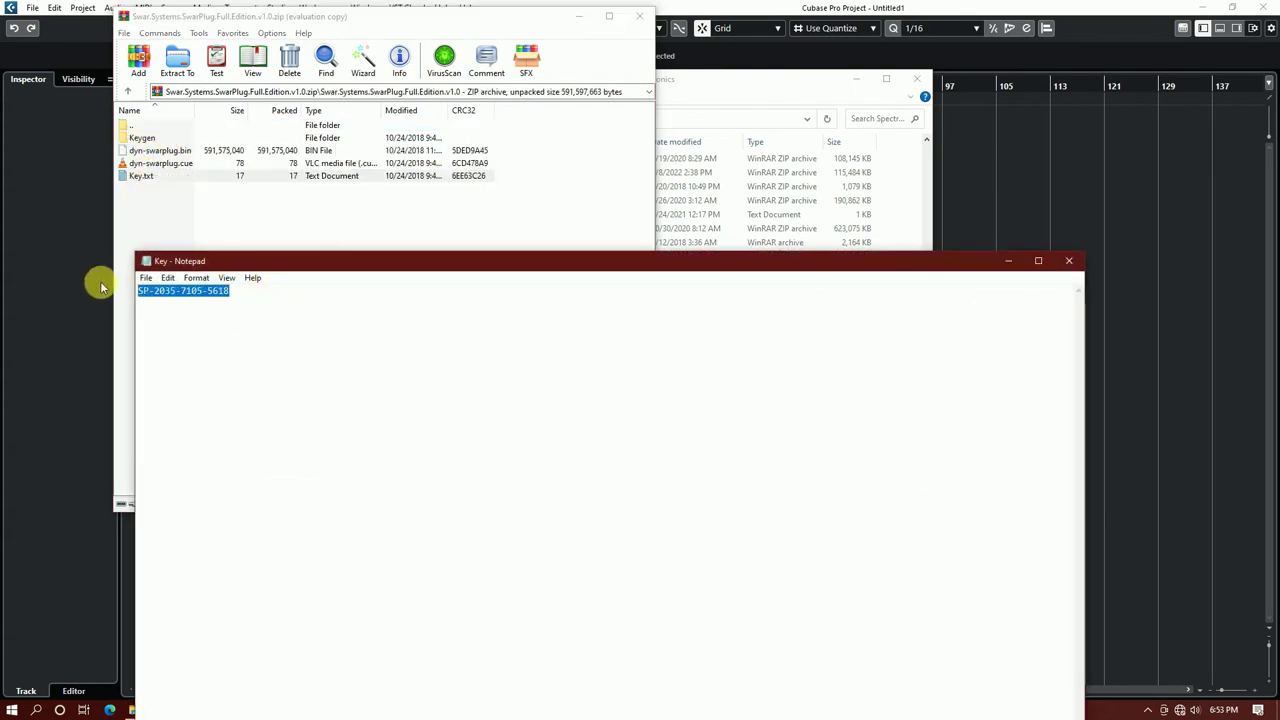
{"action": "left_click", "coordinate": [1069, 260]}
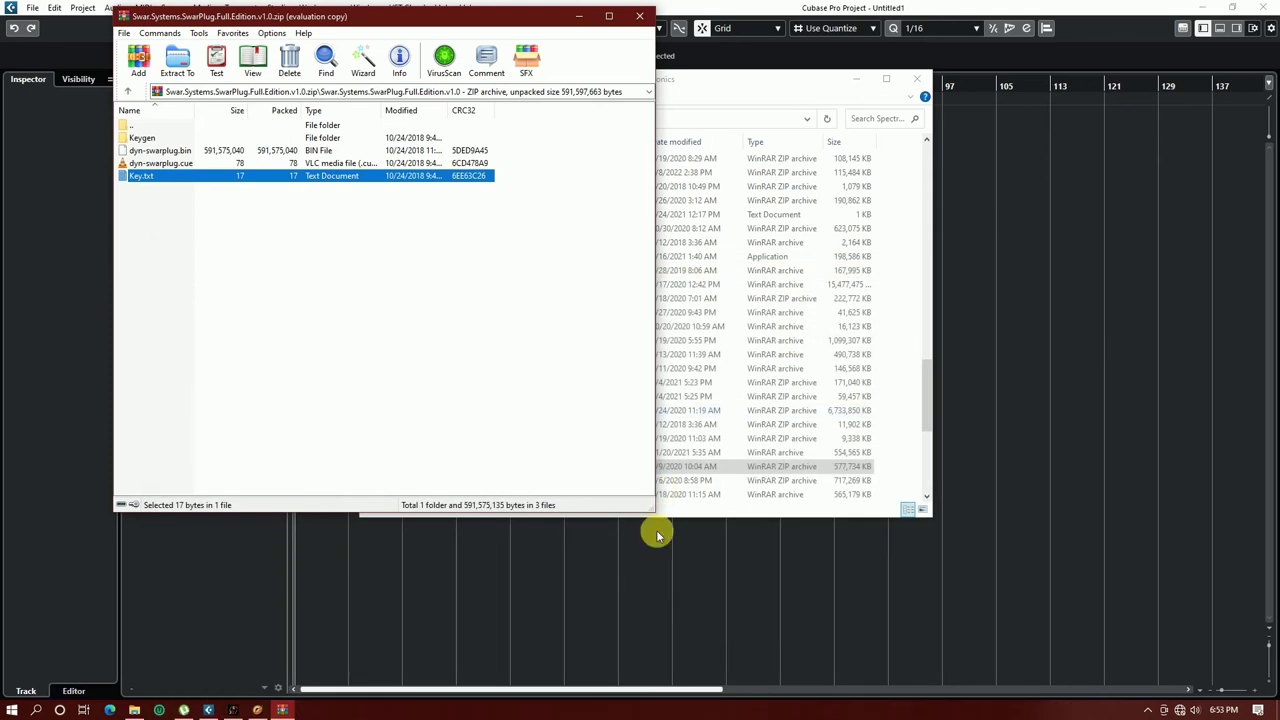
{"action": "left_click", "coordinate": [258, 710]}
{"action": "key", "text": "Return"}
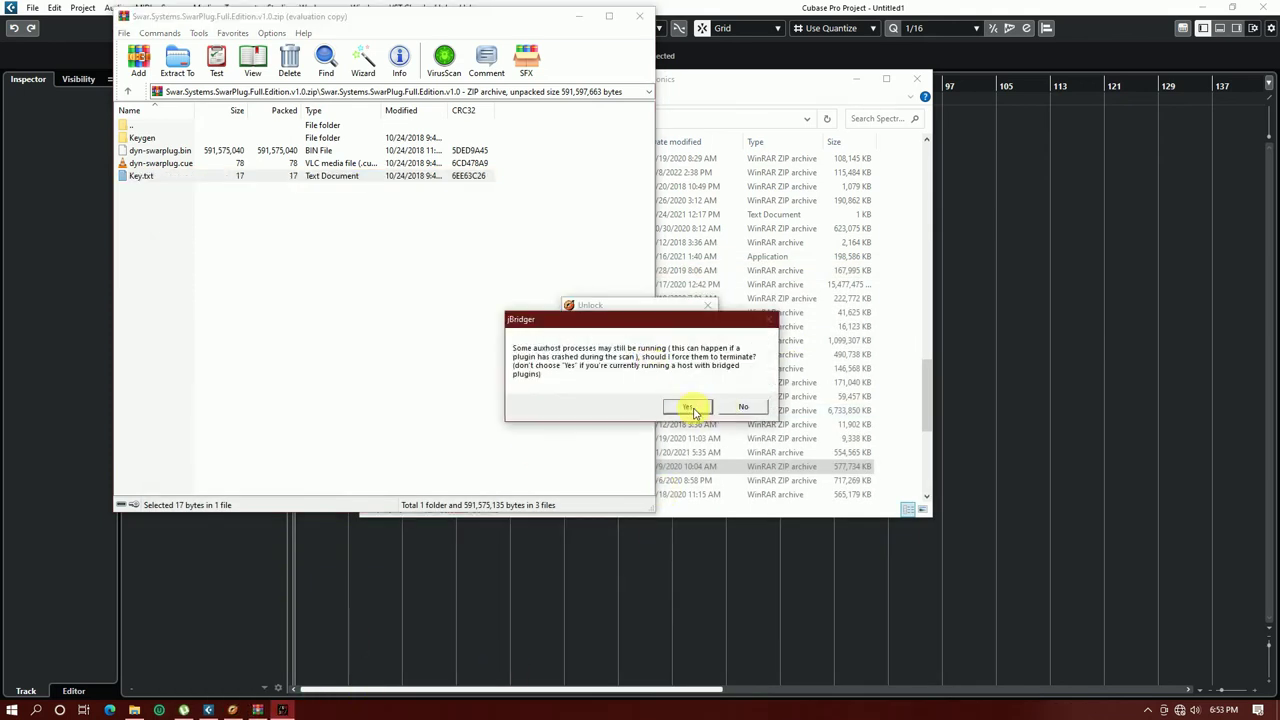
Force the remaining auxhost processes to terminate, dismiss the jBridger summary and minimize the archive window
{"action": "left_click", "coordinate": [697, 410]}
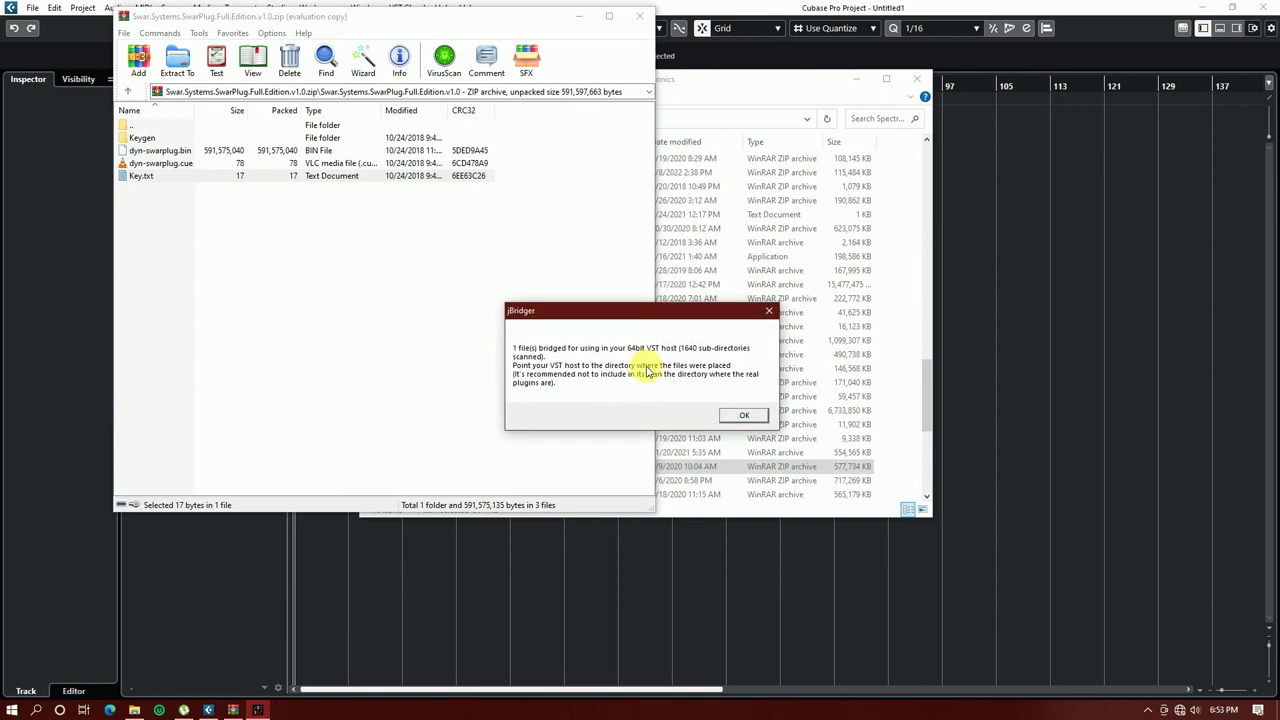
{"action": "left_click", "coordinate": [737, 414]}
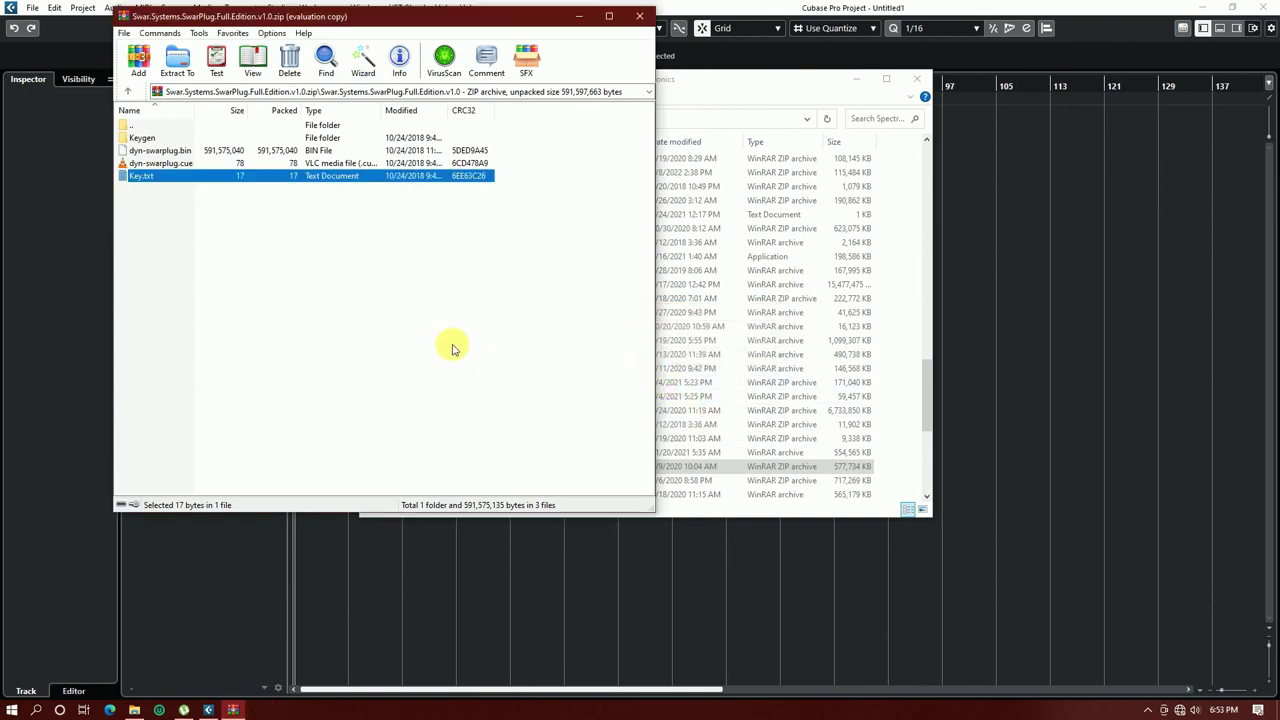
{"action": "left_click", "coordinate": [578, 16]}
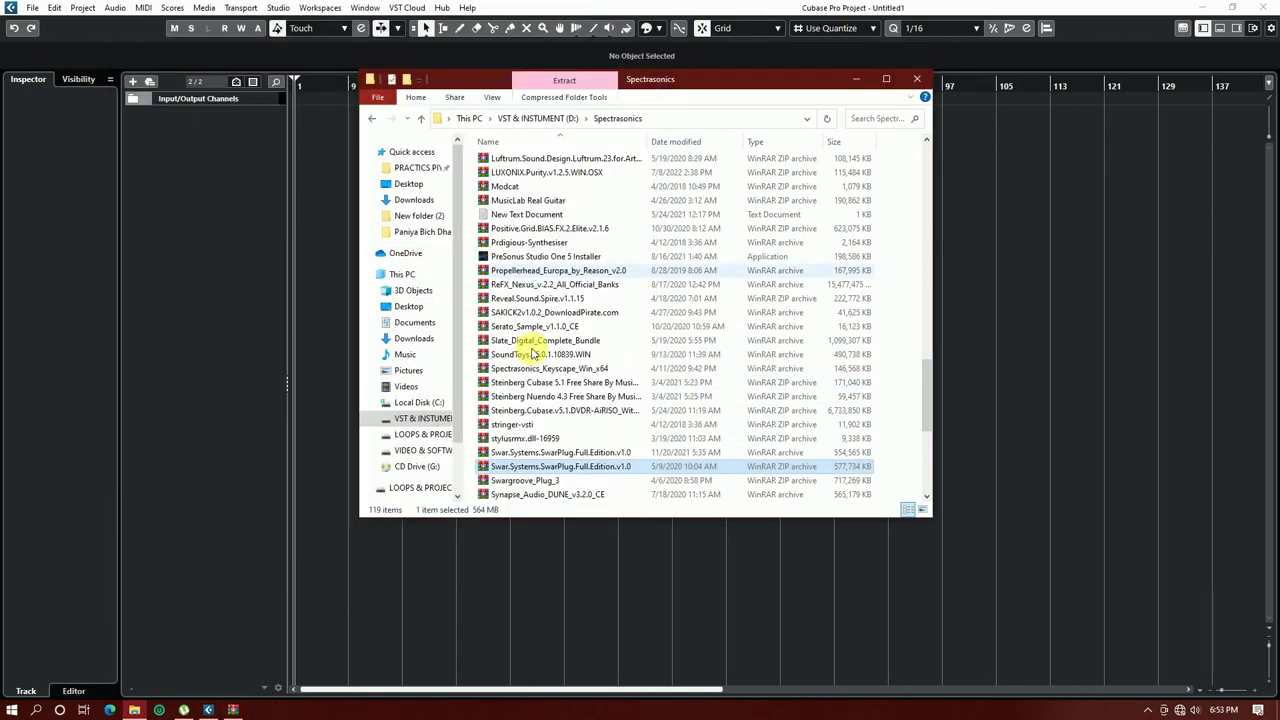
Minimize the Cubase project window and open Local Disk (C:) in File Explorer
{"action": "left_click", "coordinate": [1210, 7]}
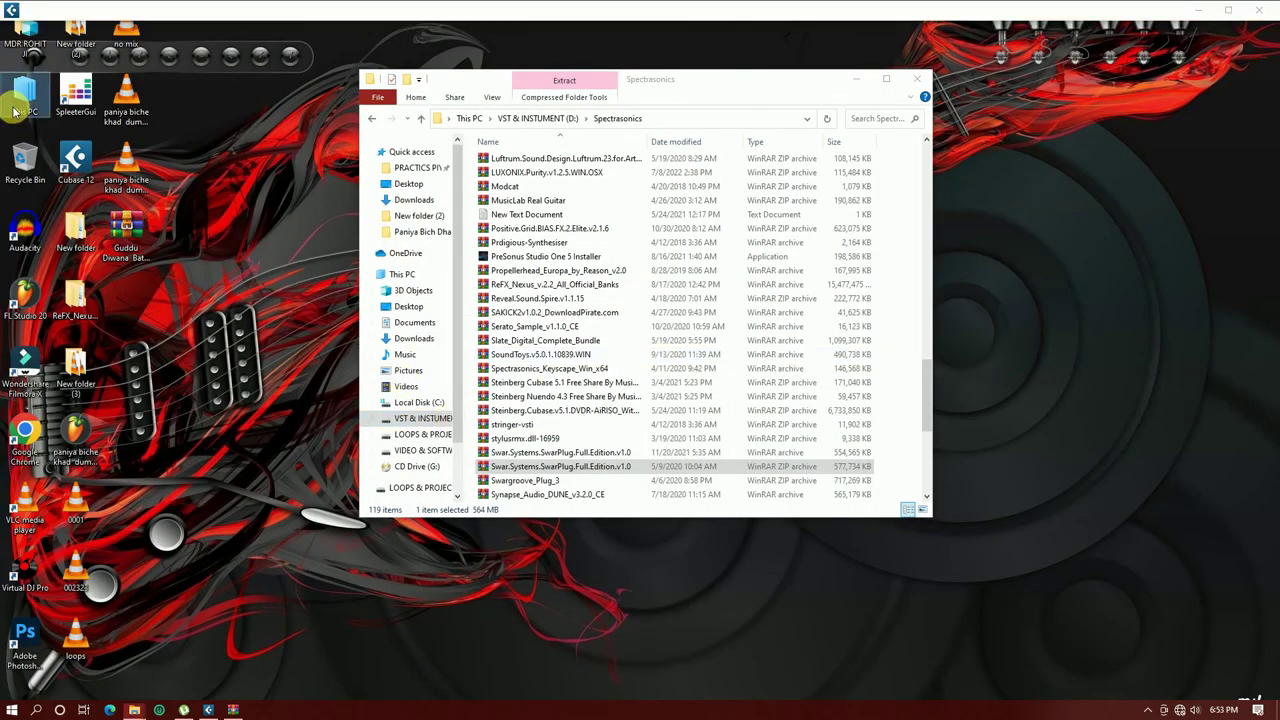
{"action": "double_click", "coordinate": [24, 98]}
{"action": "left_click", "coordinate": [568, 368]}
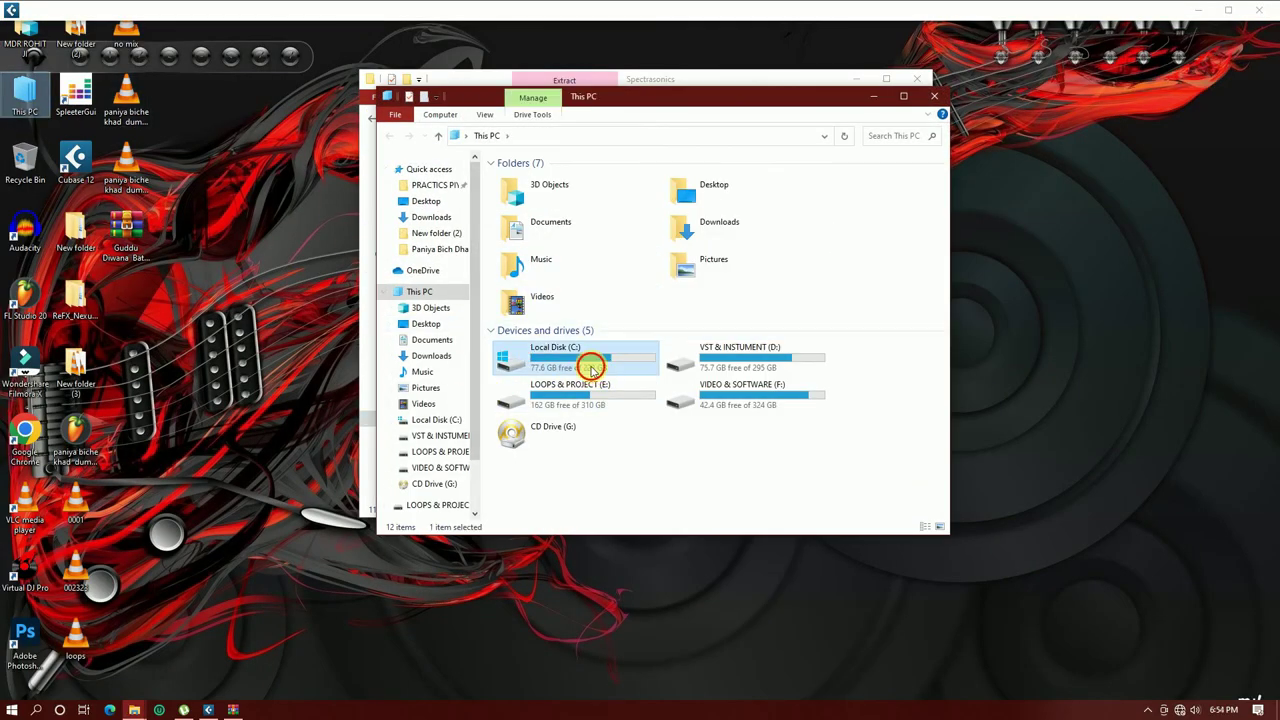
{"action": "double_click", "coordinate": [591, 368]}
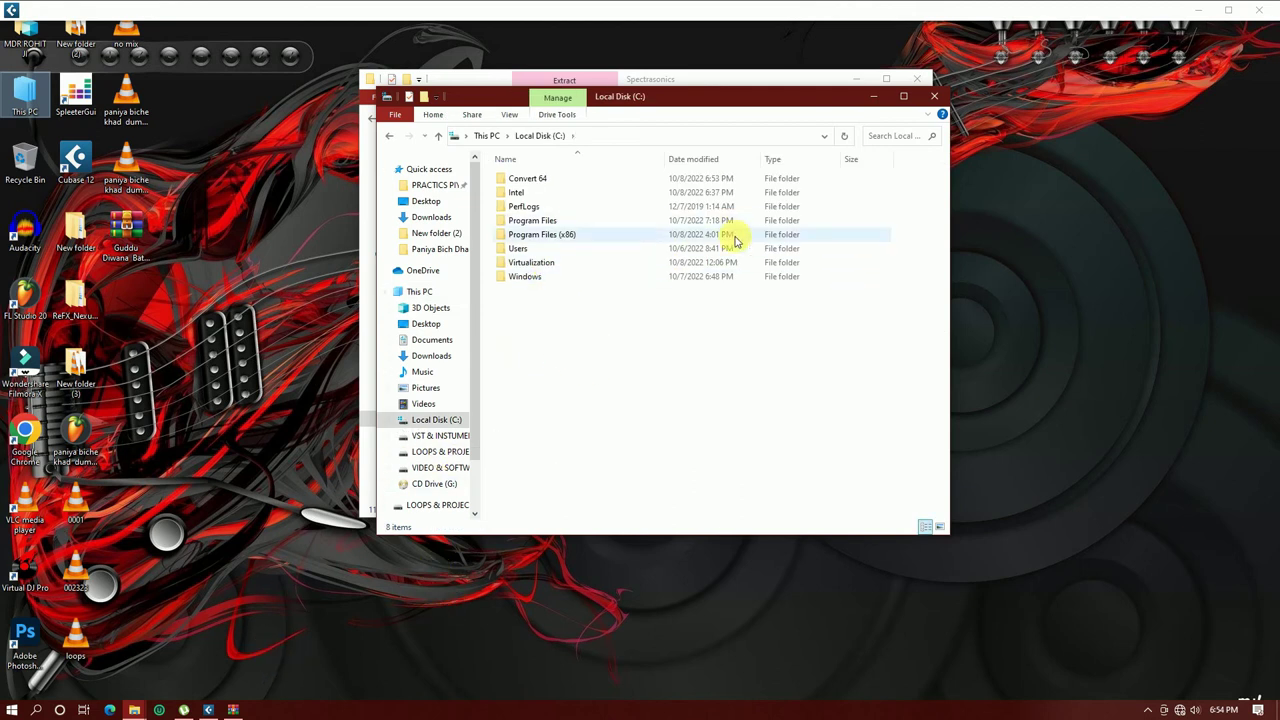
Launch jBridger and set it up for an x64 (64bit) host
{"action": "left_click", "coordinate": [11, 709]}
{"action": "scroll", "coordinate": [100, 605], "scroll_direction": "down", "scroll_amount": 10}
{"action": "left_click", "coordinate": [120, 336]}
{"action": "left_click", "coordinate": [120, 336]}
{"action": "left_click", "coordinate": [127, 412]}
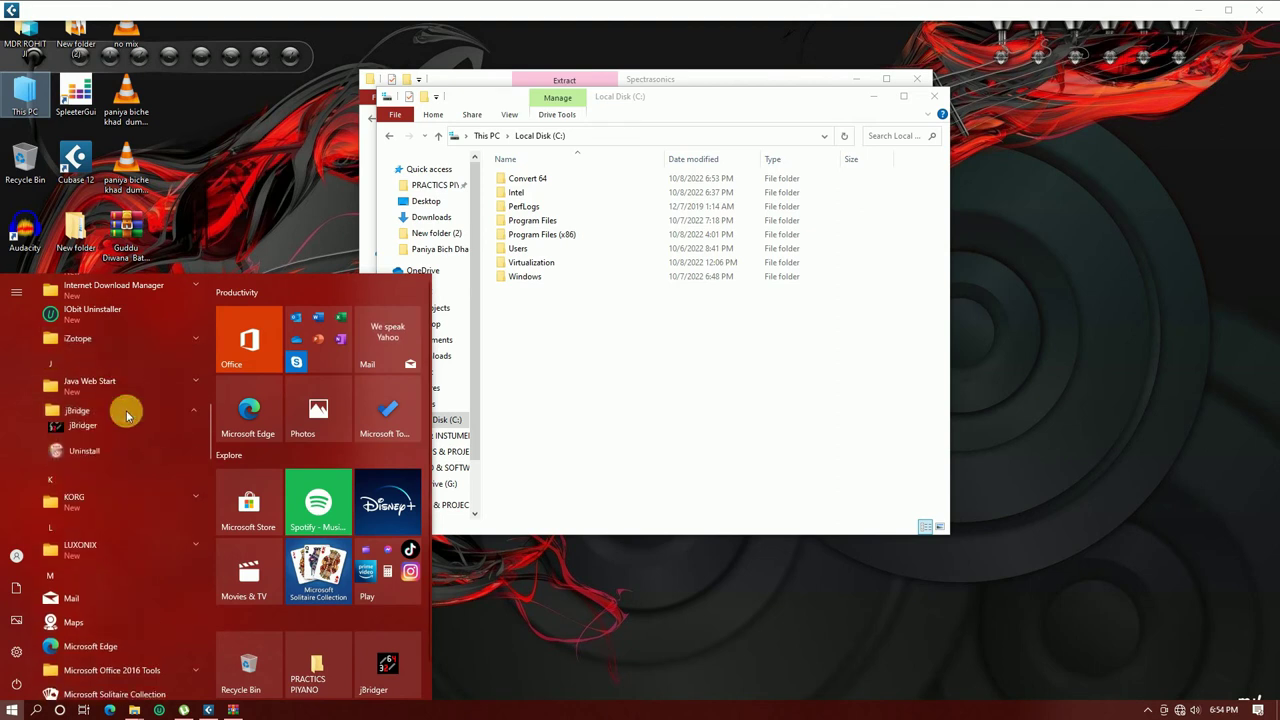
{"action": "left_click", "coordinate": [126, 430]}
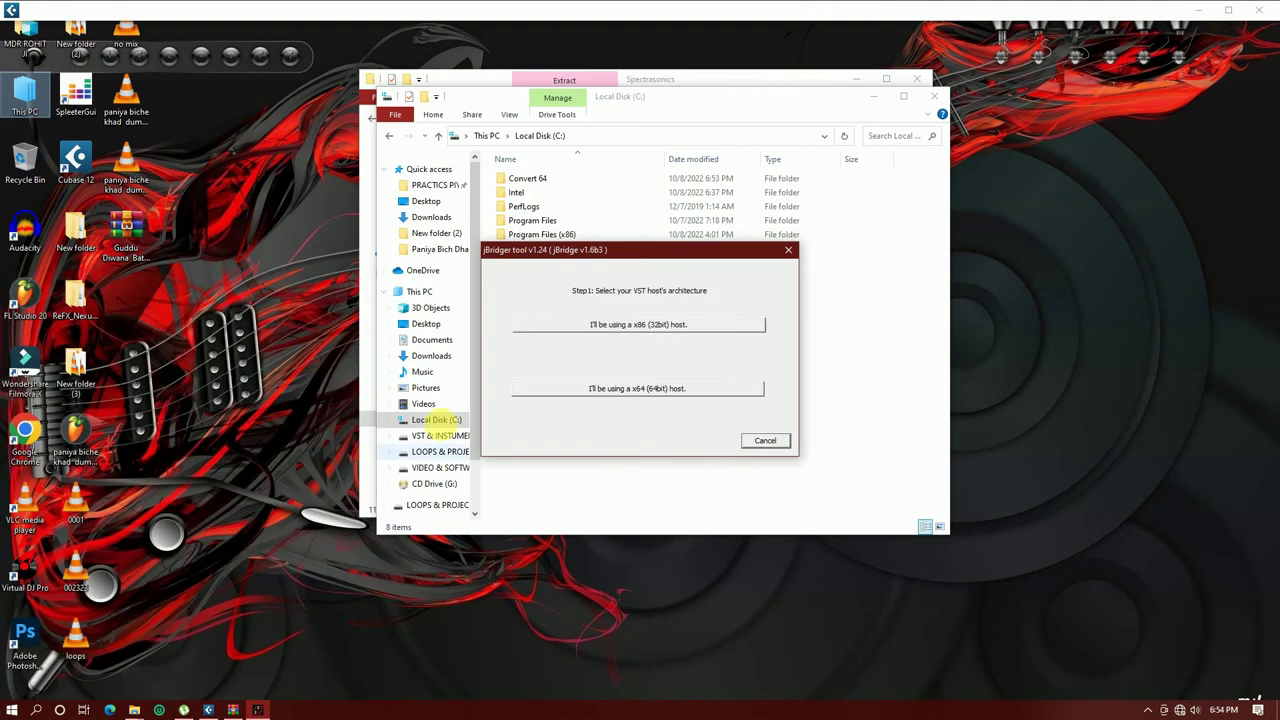
{"action": "left_click", "coordinate": [645, 390]}
{"action": "left_click", "coordinate": [636, 373]}
Choose the Swar Systems folder as the plug-in location to scan and C:\Convert 64 as the bridging destination
{"action": "scroll", "coordinate": [731, 508], "scroll_direction": "down", "scroll_amount": 5}
{"action": "scroll", "coordinate": [731, 508], "scroll_direction": "down", "scroll_amount": 4}
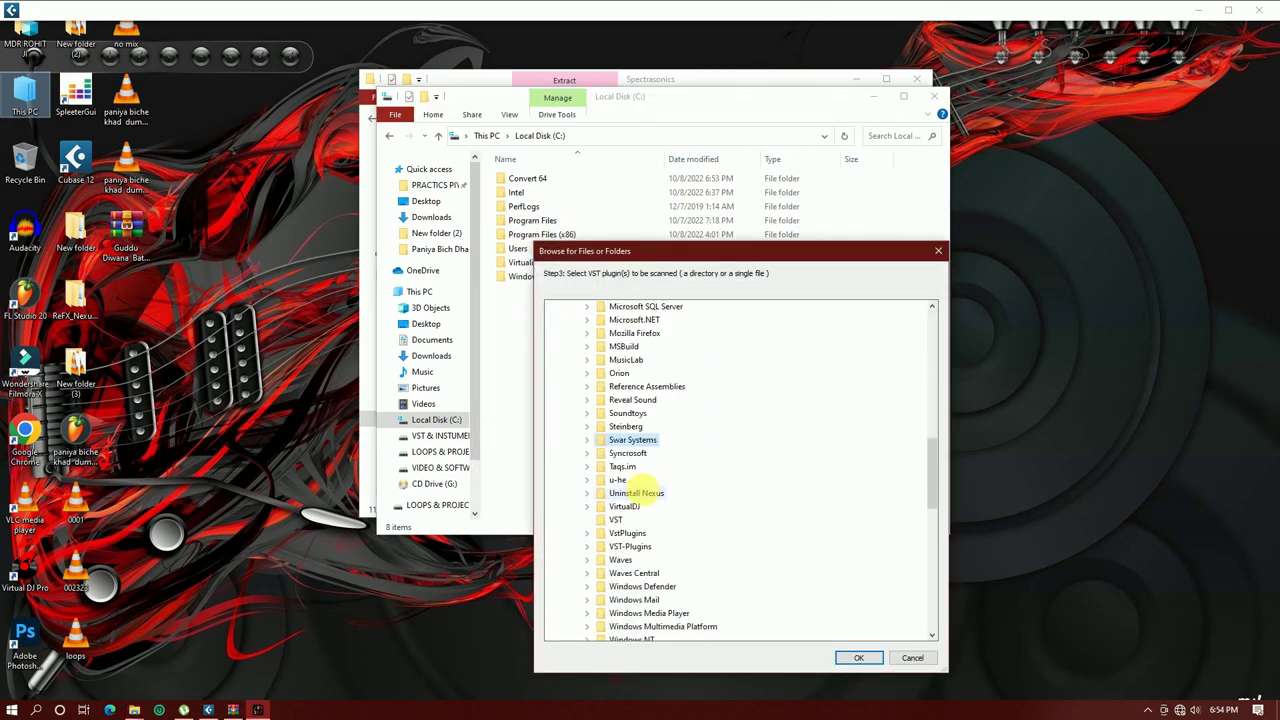
{"action": "left_click", "coordinate": [587, 440]}
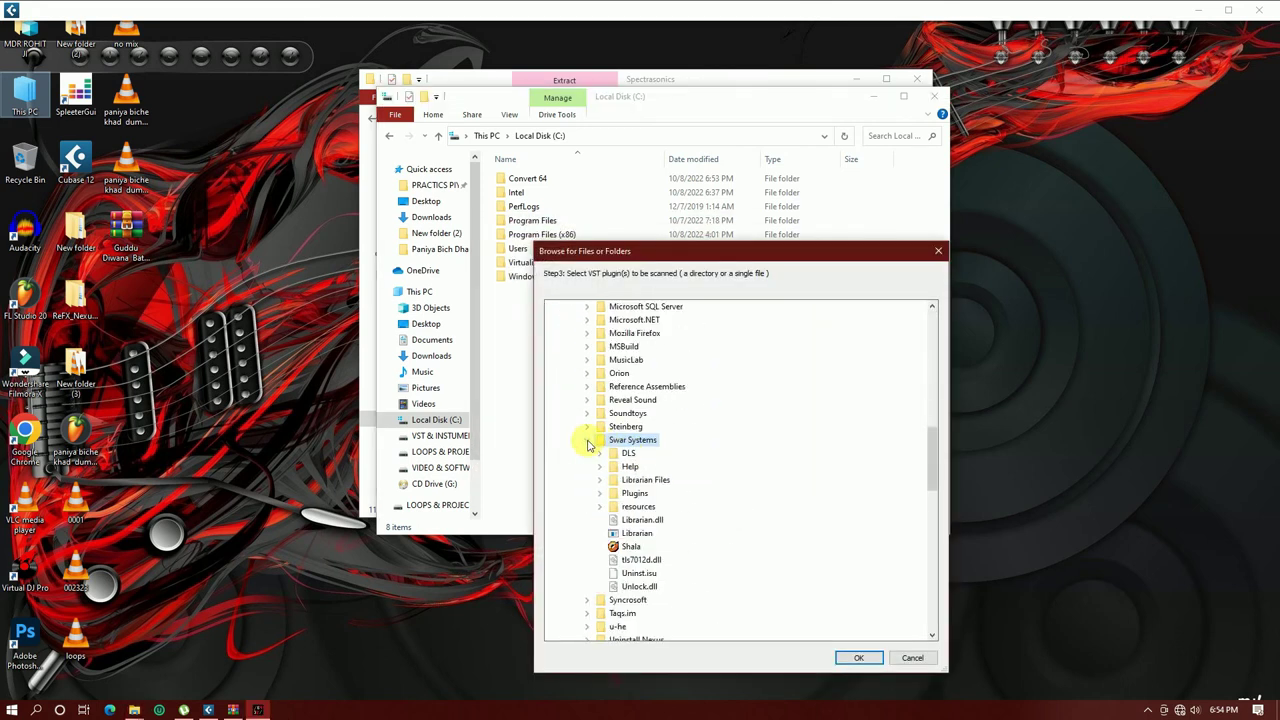
{"action": "left_click", "coordinate": [638, 494]}
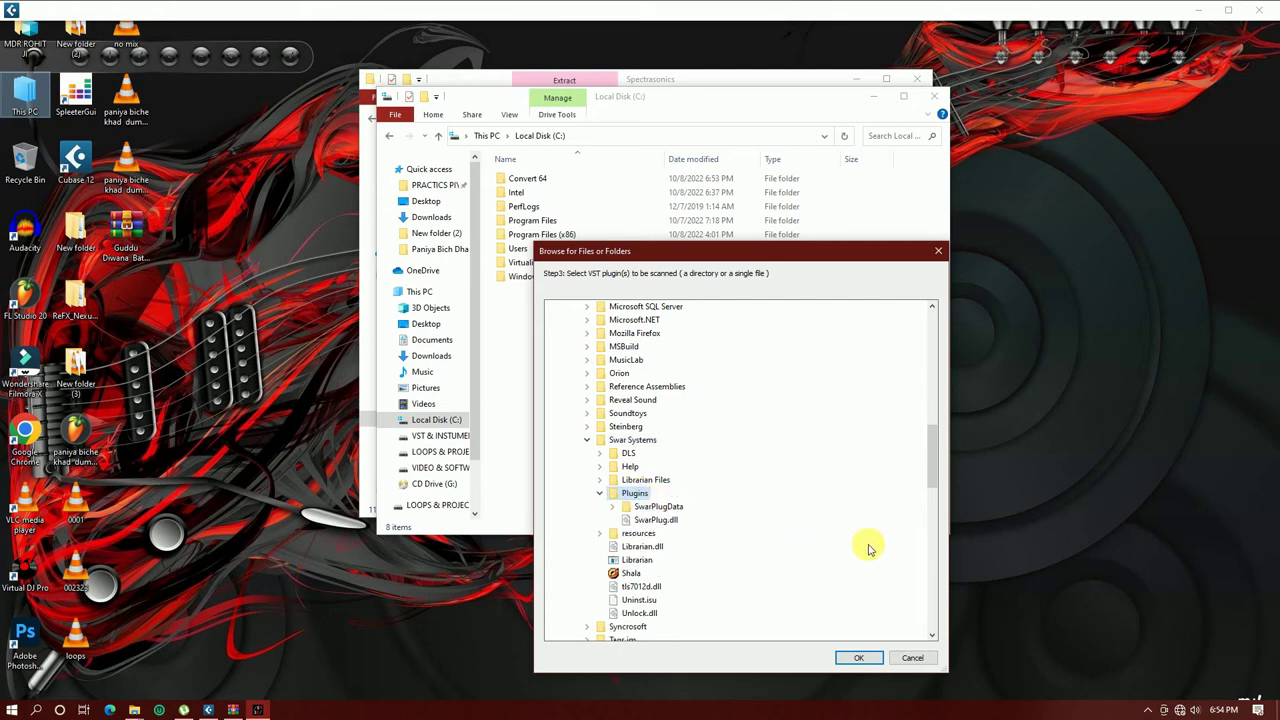
{"action": "left_click", "coordinate": [636, 440]}
{"action": "left_click", "coordinate": [862, 659]}
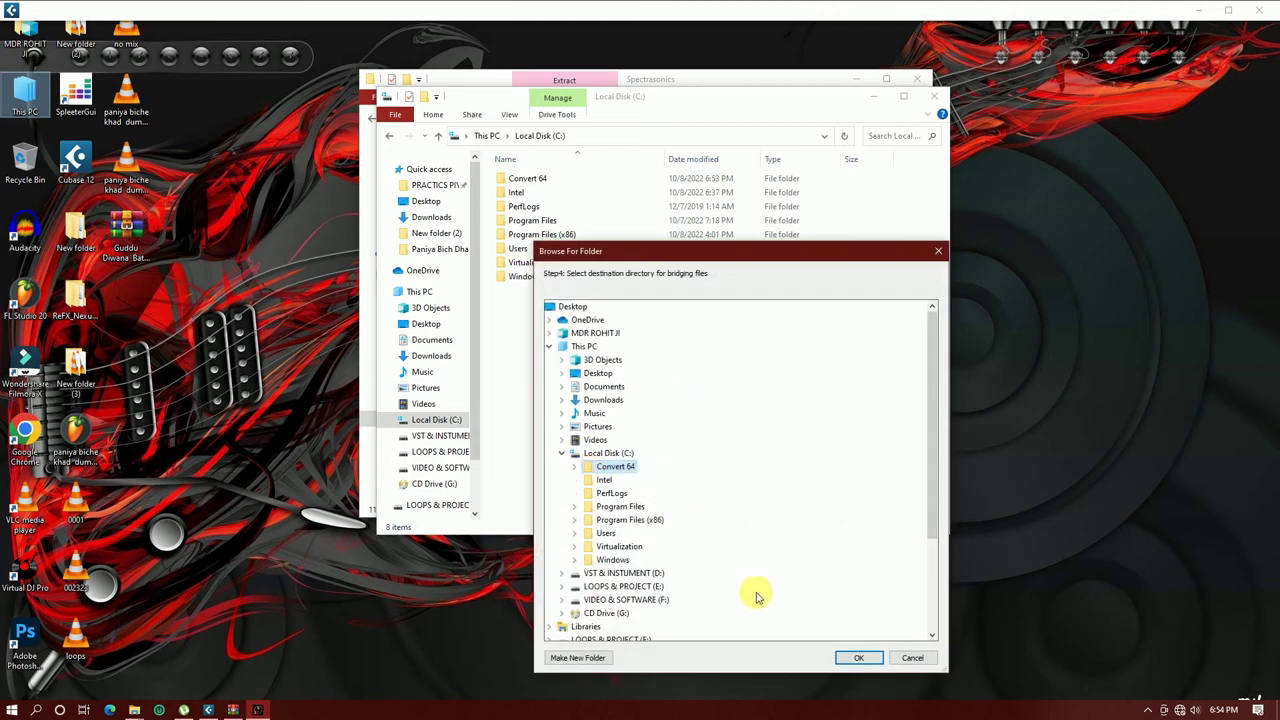
{"action": "left_click", "coordinate": [858, 657]}
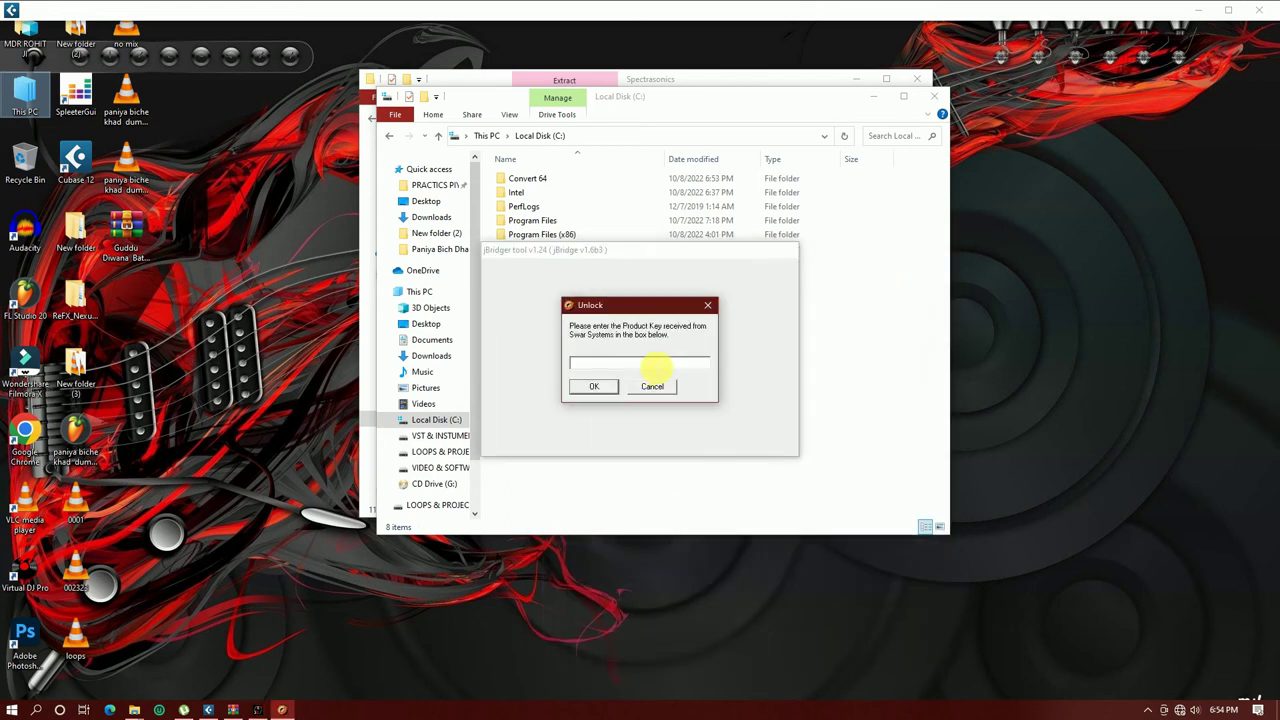
Submit the product key in the Swar Systems Unlock dialog and dismiss the jBridger summary
{"action": "left_click", "coordinate": [598, 388]}
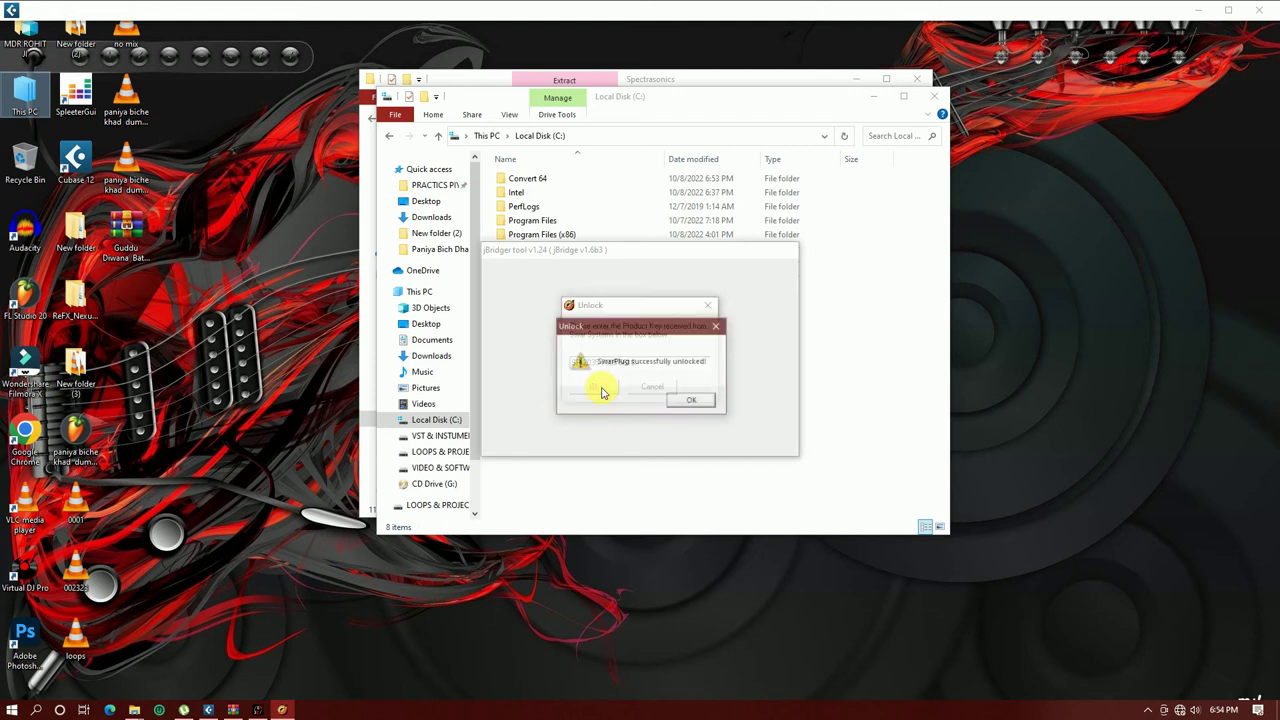
{"action": "left_click", "coordinate": [696, 402]}
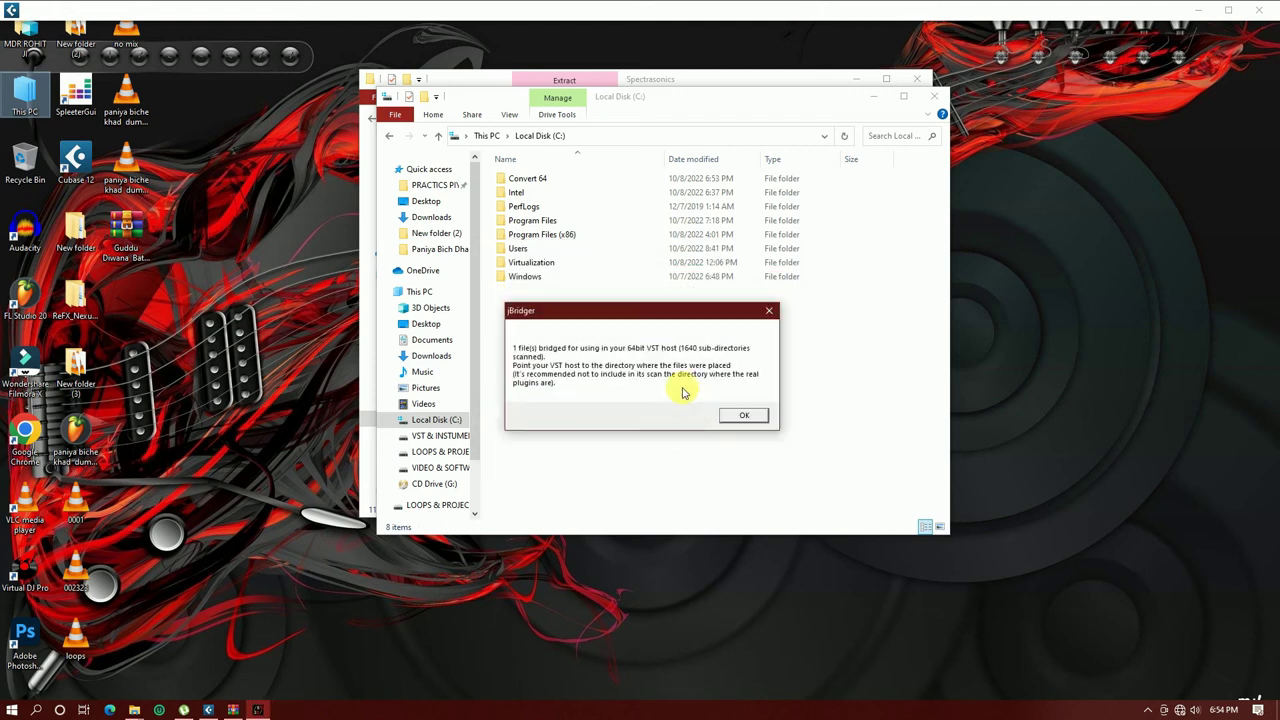
{"action": "left_click", "coordinate": [745, 417]}
Close both File Explorer windows and create an empty Cubase project in the Cubase Projects folder
{"action": "left_click", "coordinate": [934, 96]}
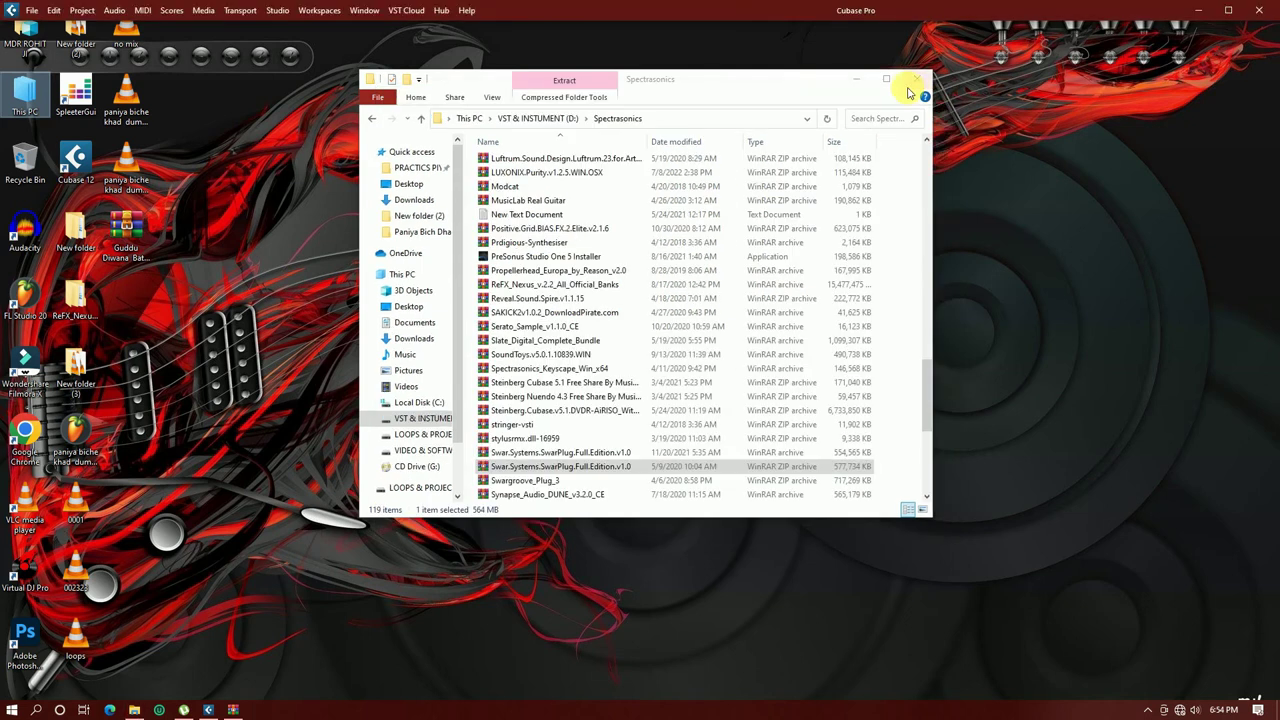
{"action": "left_click", "coordinate": [912, 82]}
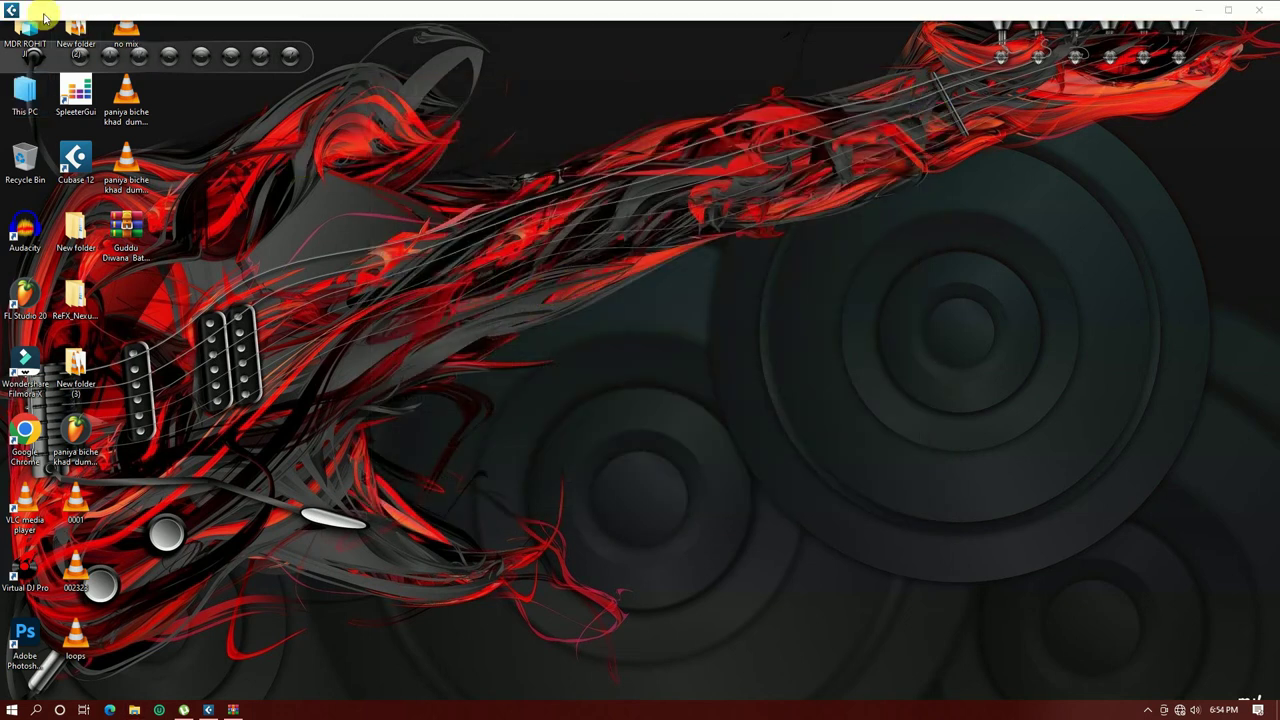
{"action": "left_click", "coordinate": [33, 12]}
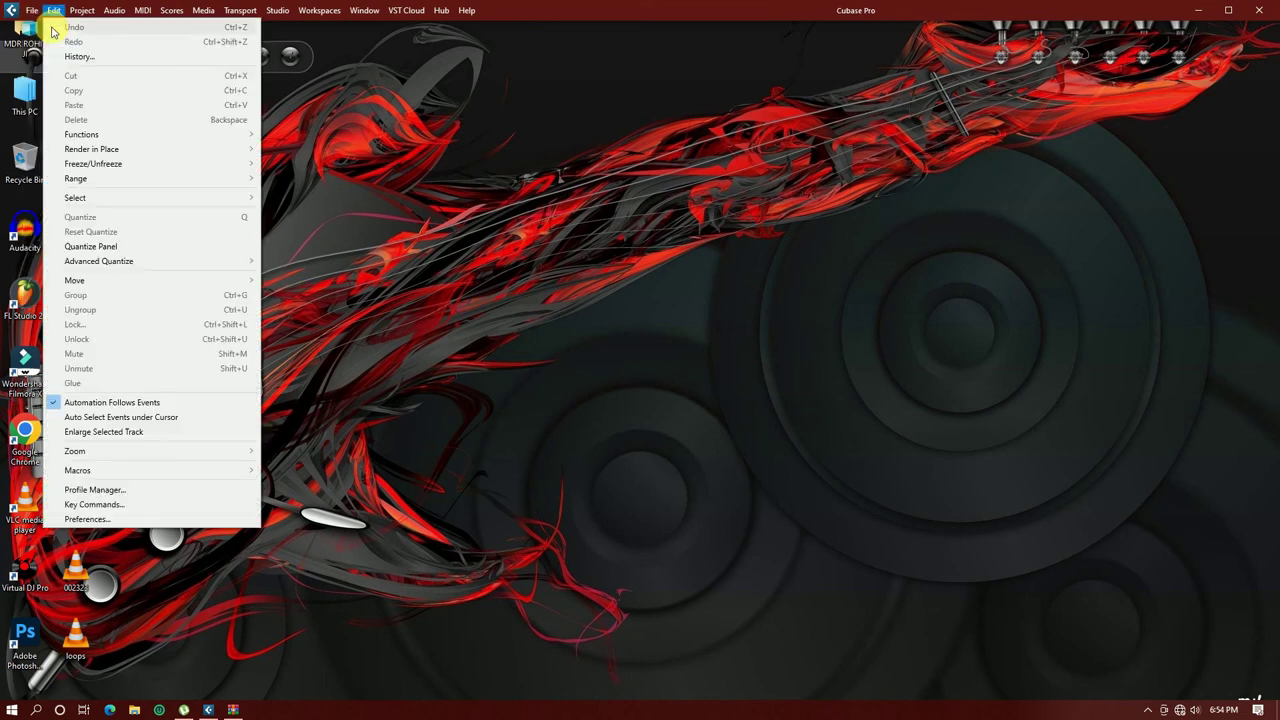
{"action": "left_click", "coordinate": [45, 28]}
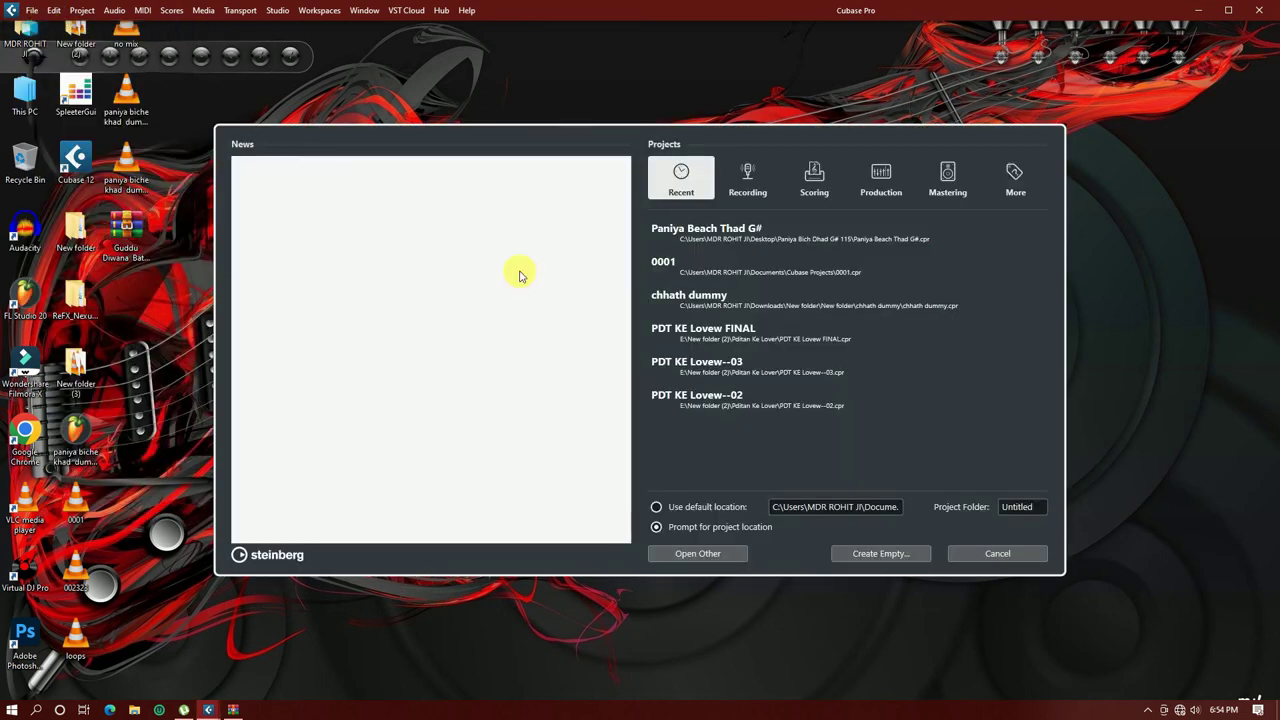
{"action": "left_click", "coordinate": [894, 554]}
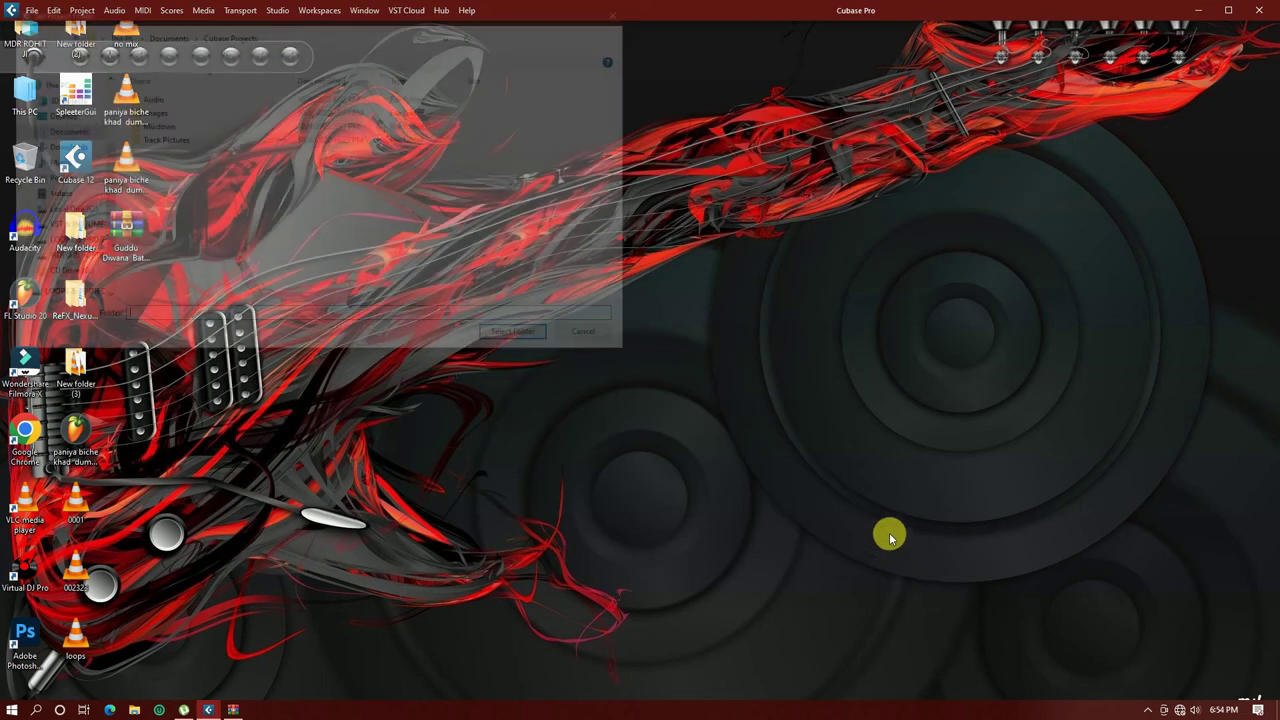
{"action": "left_click", "coordinate": [522, 338]}
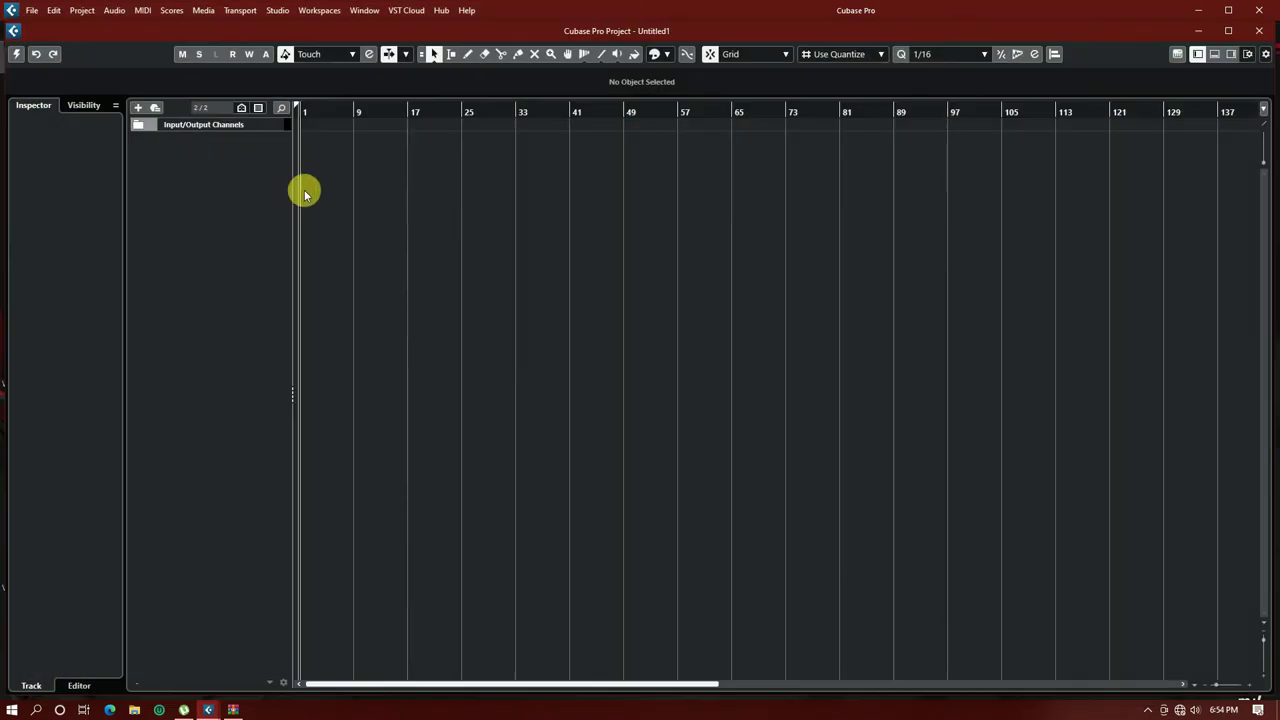
{"action": "left_click", "coordinate": [320, 10]}
{"action": "mouse_move", "coordinate": [368, 10]}
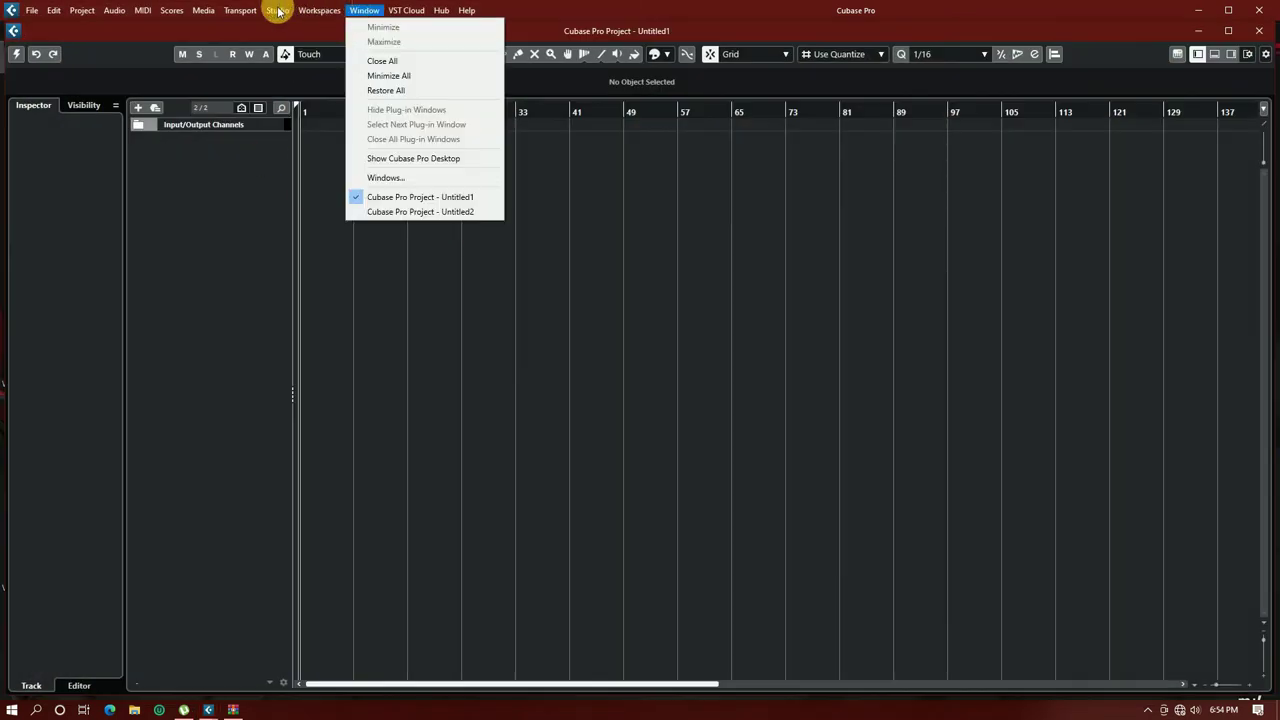
{"action": "mouse_move", "coordinate": [278, 10]}
{"action": "left_click", "coordinate": [332, 279]}
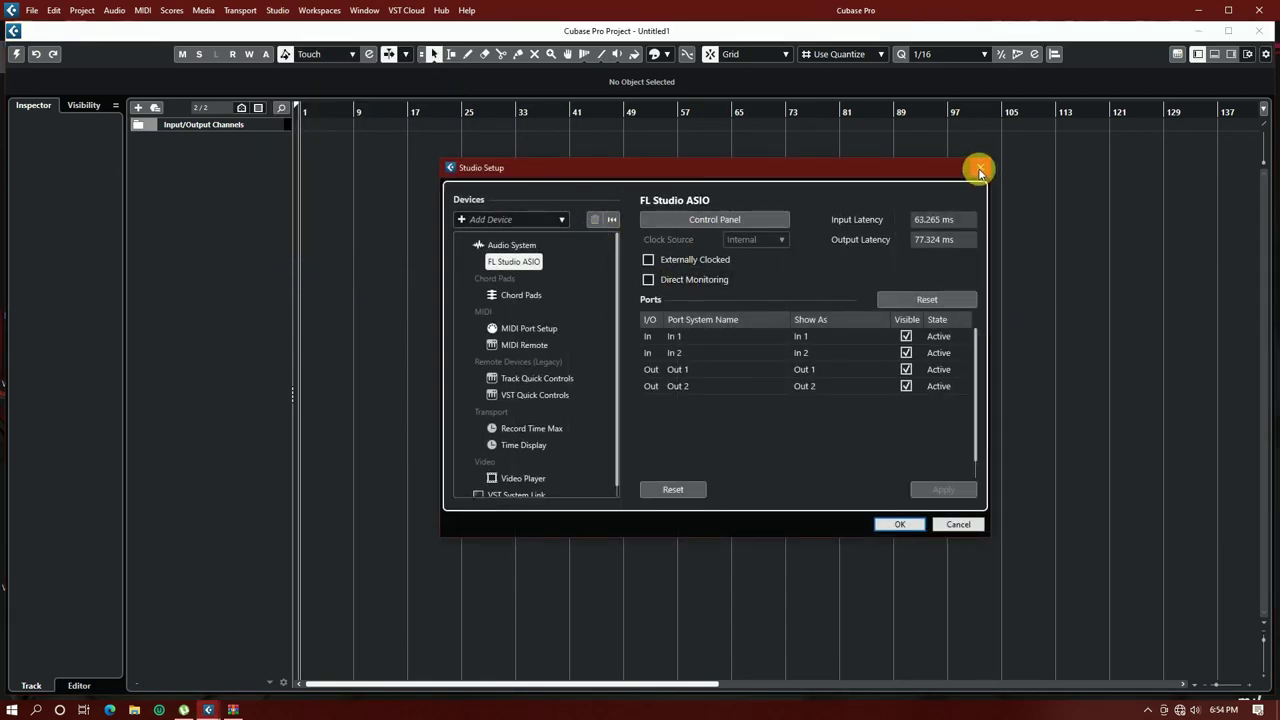
{"action": "left_click", "coordinate": [980, 168]}
Open the VST Plug-in Manager, view the VST effects list and show the VST 2 plug-in path settings
{"action": "left_click", "coordinate": [280, 10]}
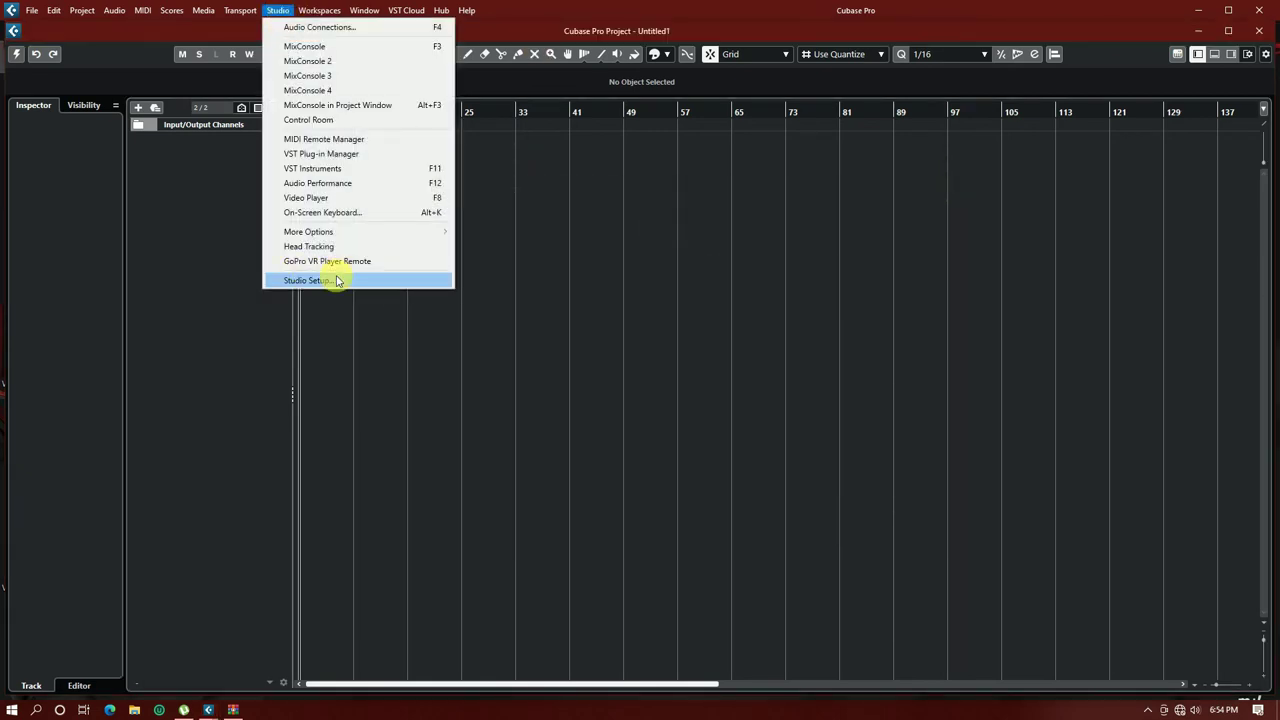
{"action": "left_click", "coordinate": [330, 154]}
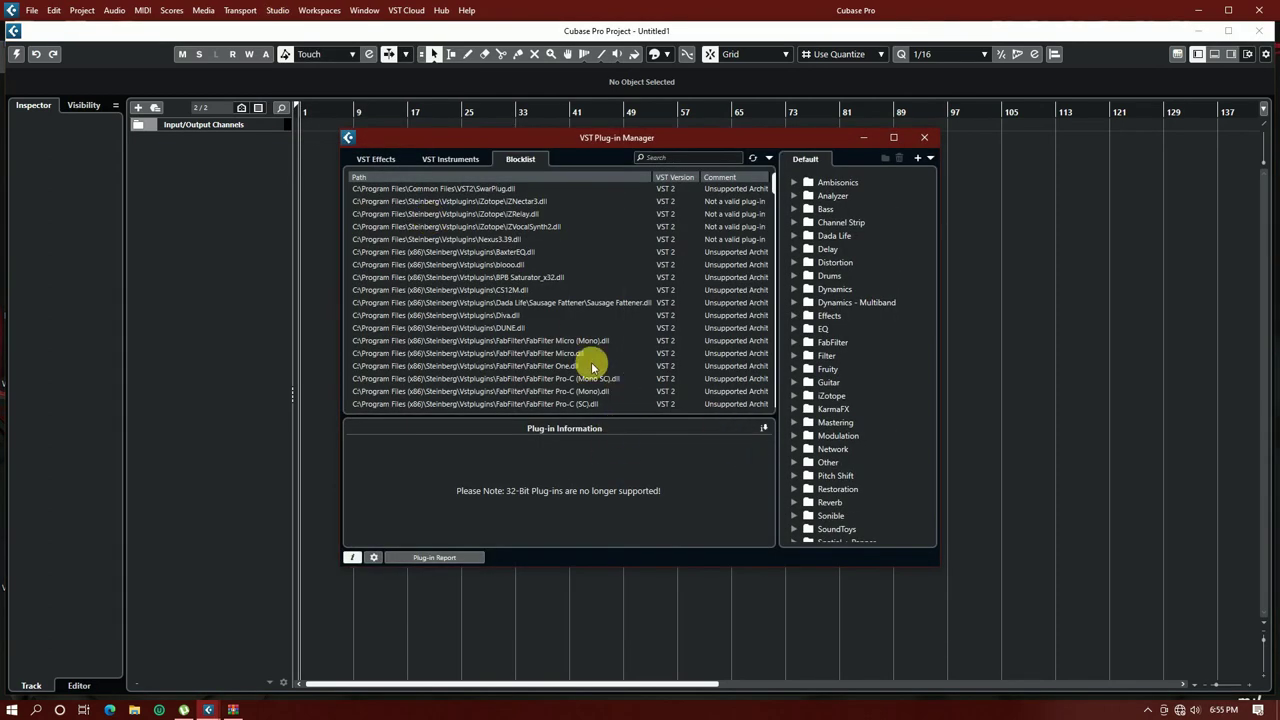
{"action": "left_click", "coordinate": [376, 162]}
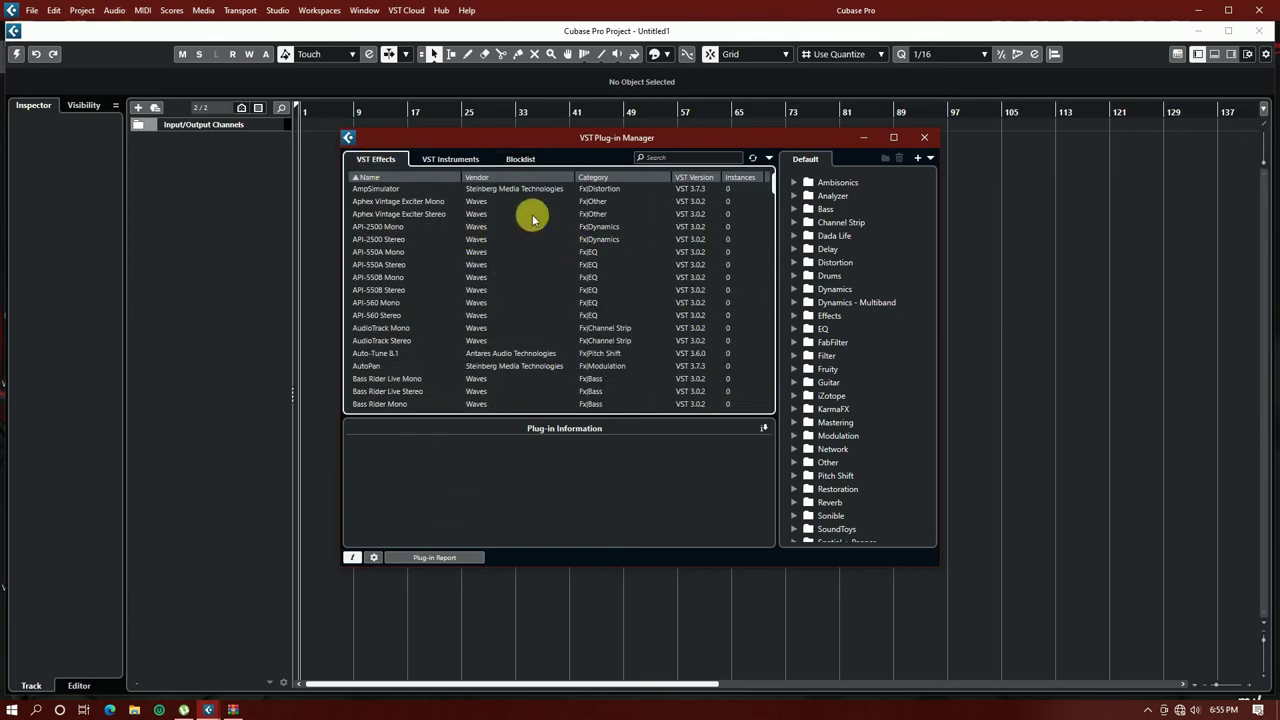
{"action": "left_click", "coordinate": [373, 558]}
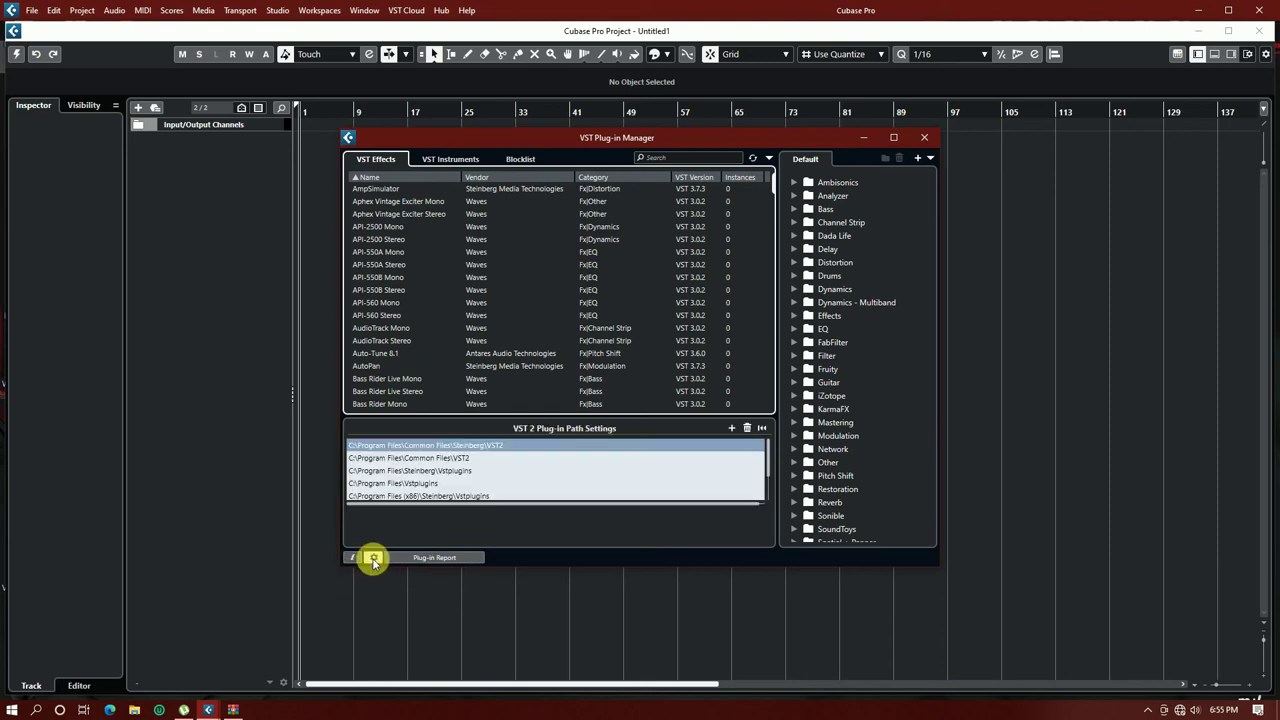
{"action": "left_click", "coordinate": [731, 428]}
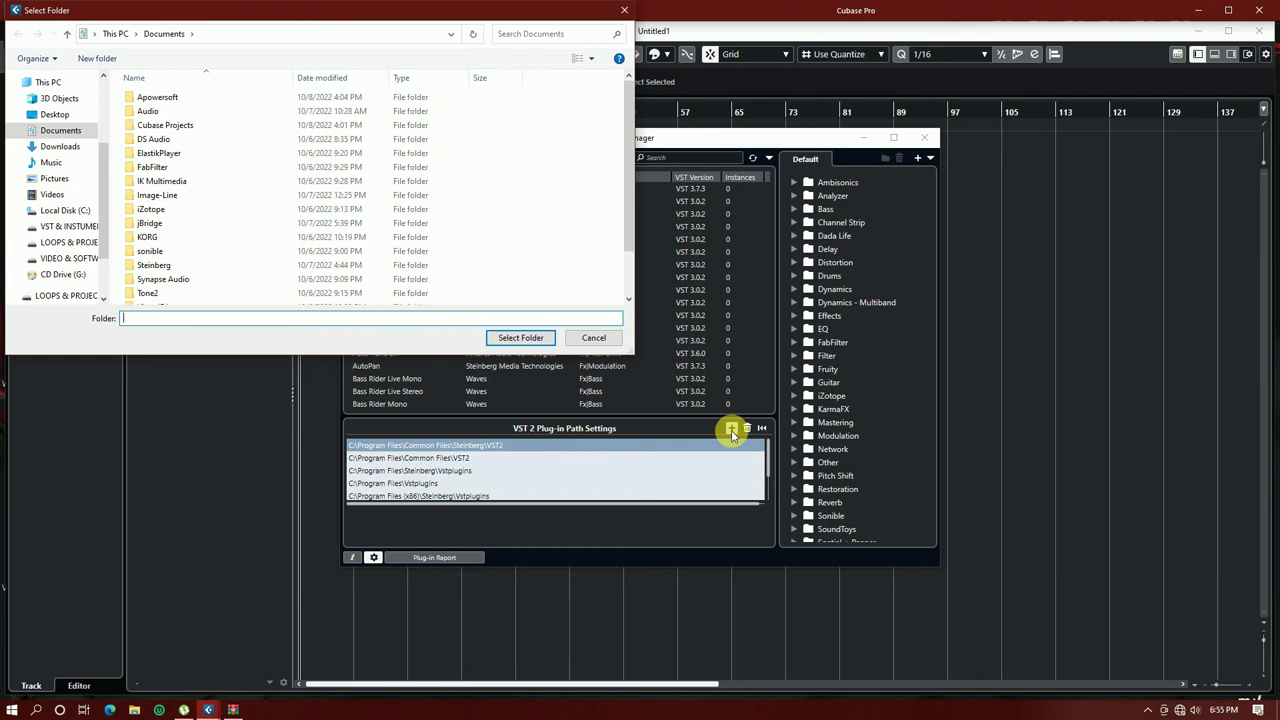
{"action": "scroll", "coordinate": [253, 236], "scroll_direction": "down", "scroll_amount": 2}
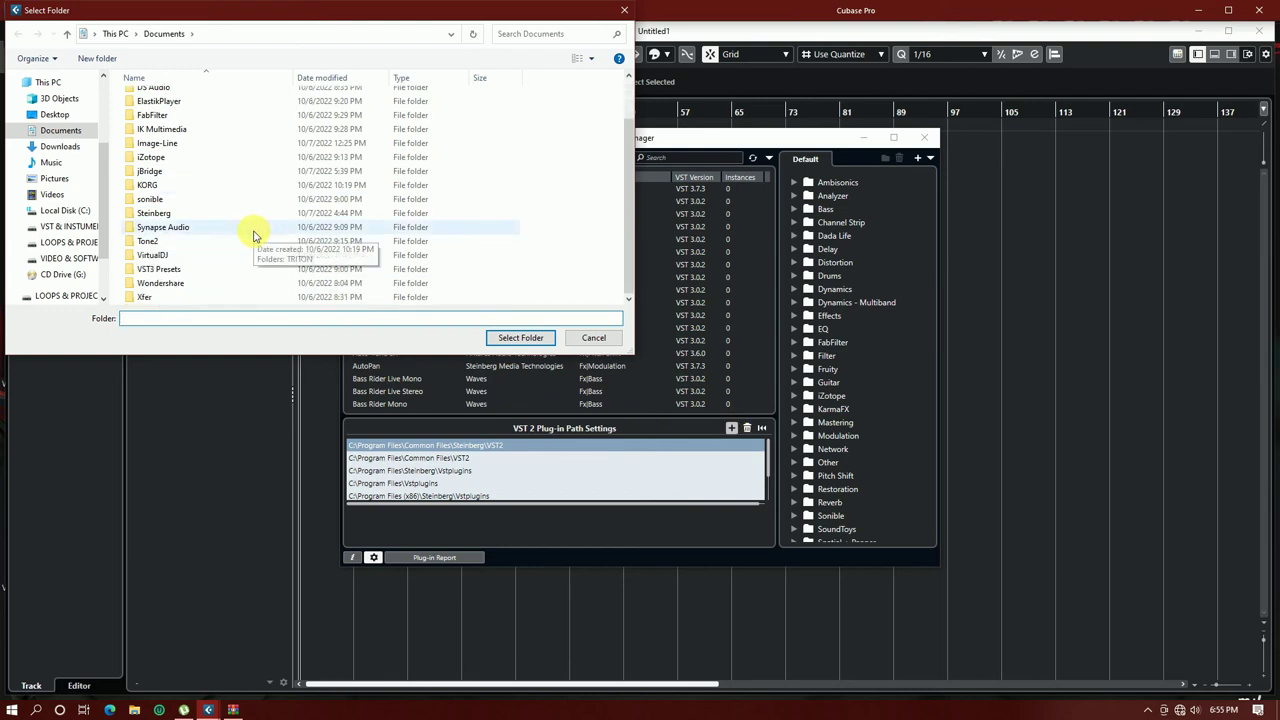
{"action": "left_click", "coordinate": [468, 495]}
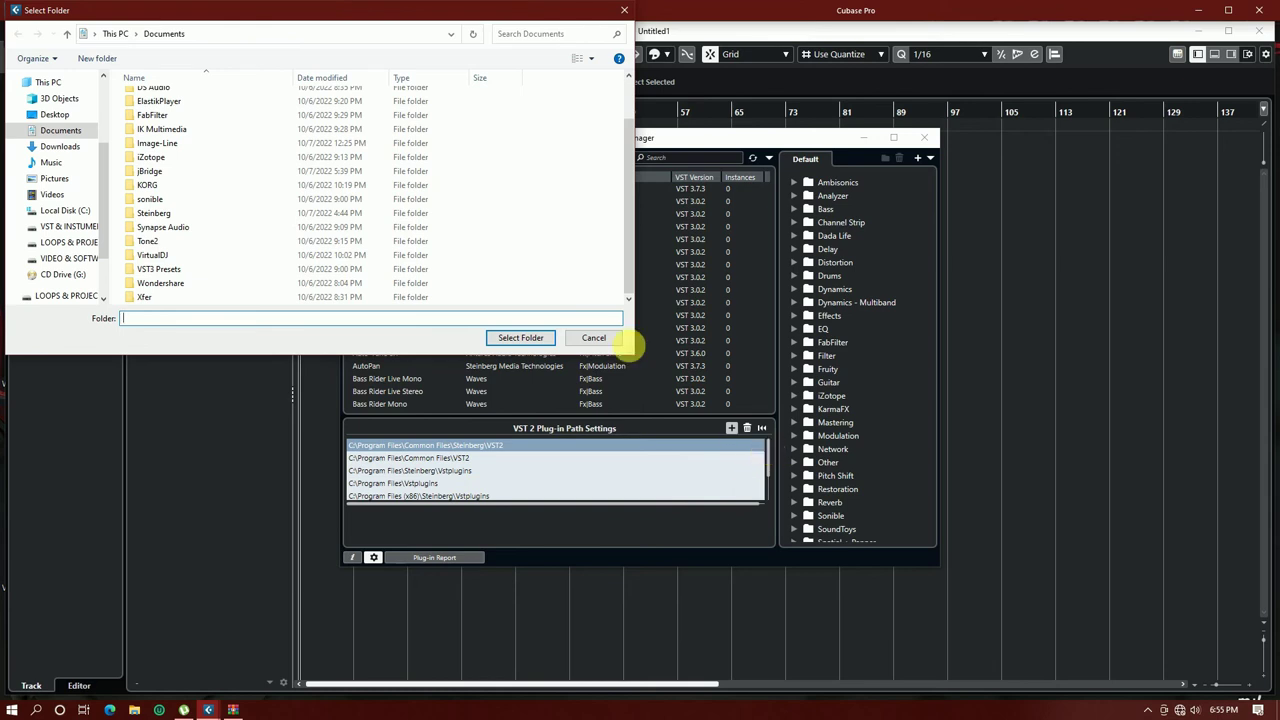
{"action": "left_click", "coordinate": [595, 338]}
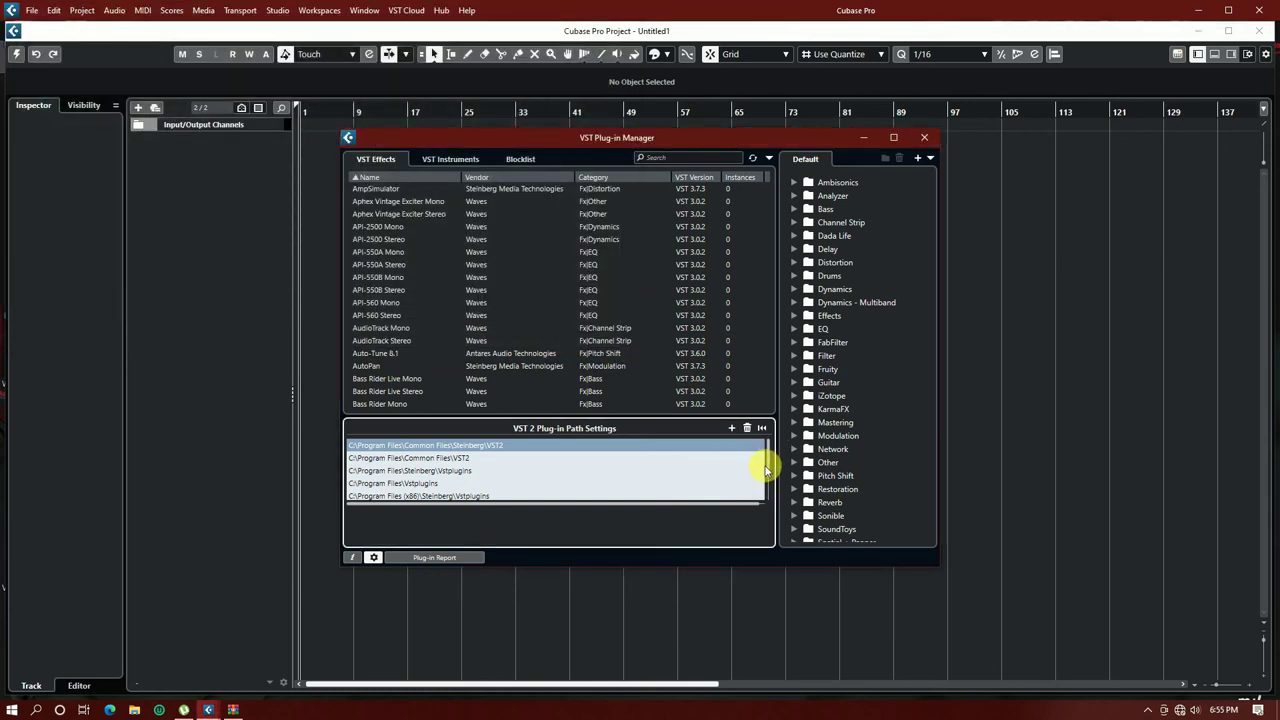
Check the VST 2 plug-in paths for C:\Convert 64 and close the VST Plug-in Manager
{"action": "scroll", "coordinate": [767, 457], "scroll_direction": "down", "scroll_amount": 1}
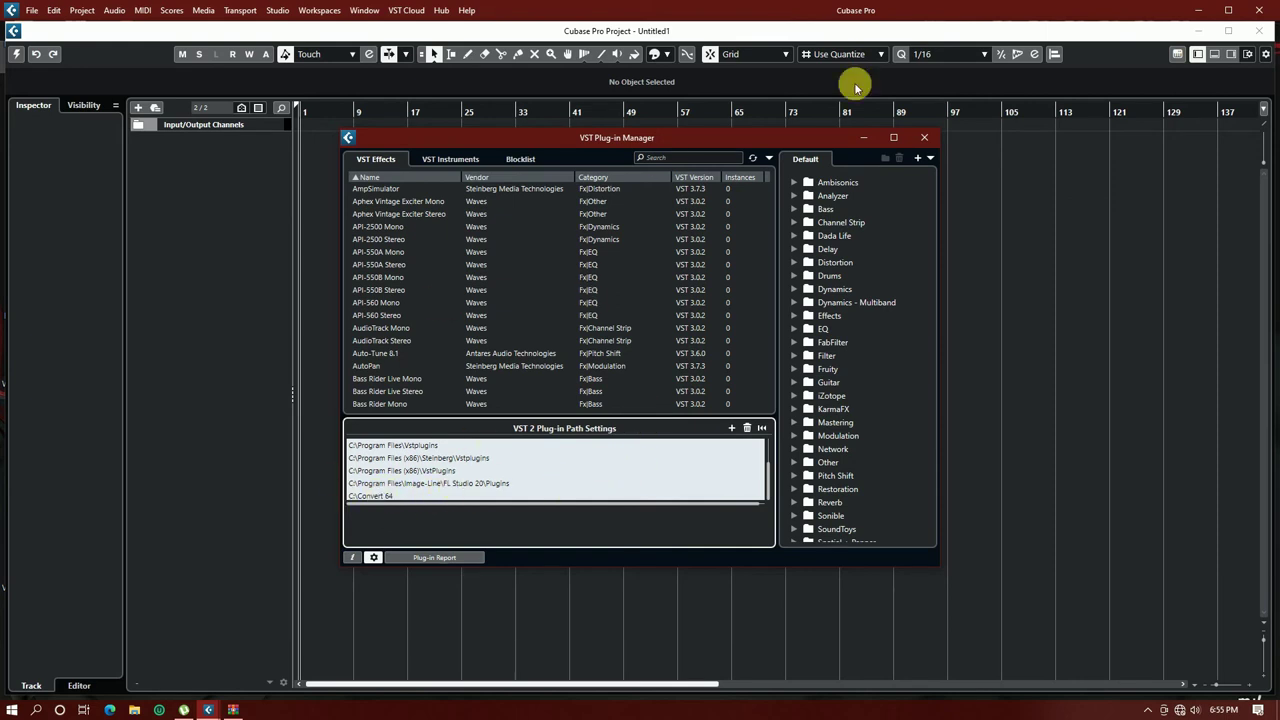
{"action": "left_click", "coordinate": [924, 137]}
Try to add an instrument track to the open Untitled1 project
{"action": "right_click", "coordinate": [247, 188]}
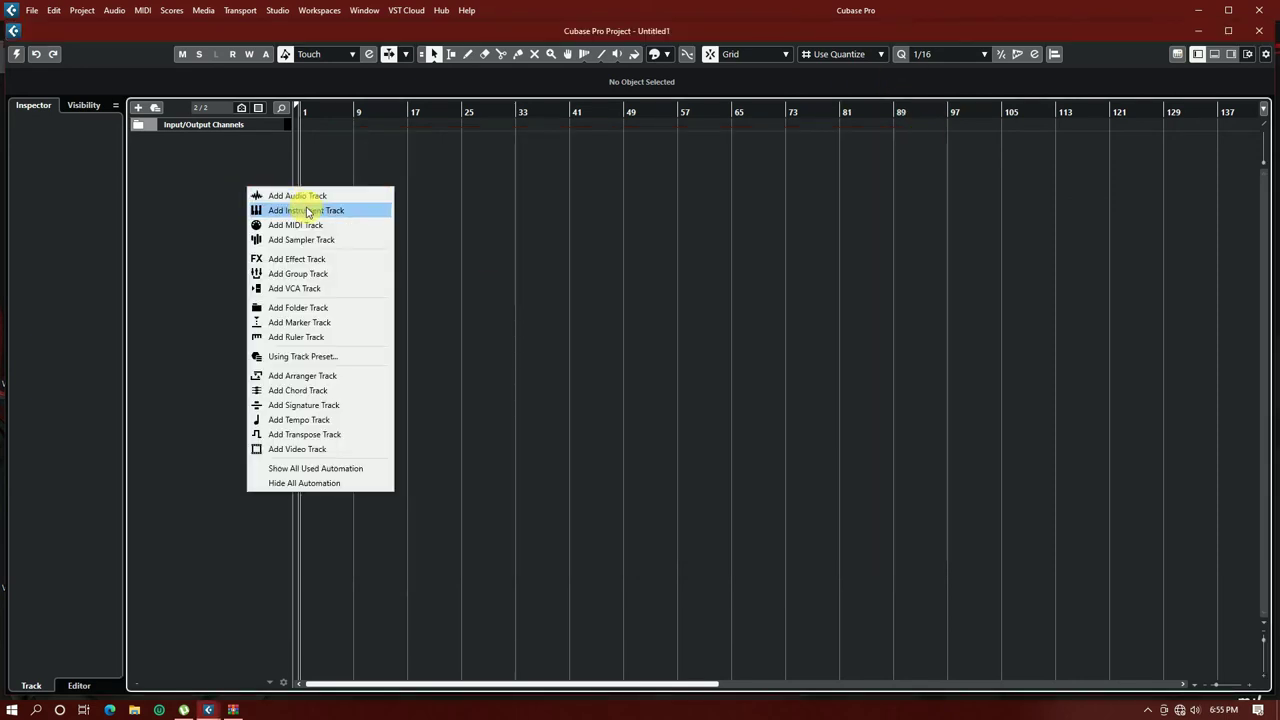
{"action": "left_click", "coordinate": [300, 209]}
{"action": "right_click", "coordinate": [189, 165]}
{"action": "left_click", "coordinate": [257, 183]}
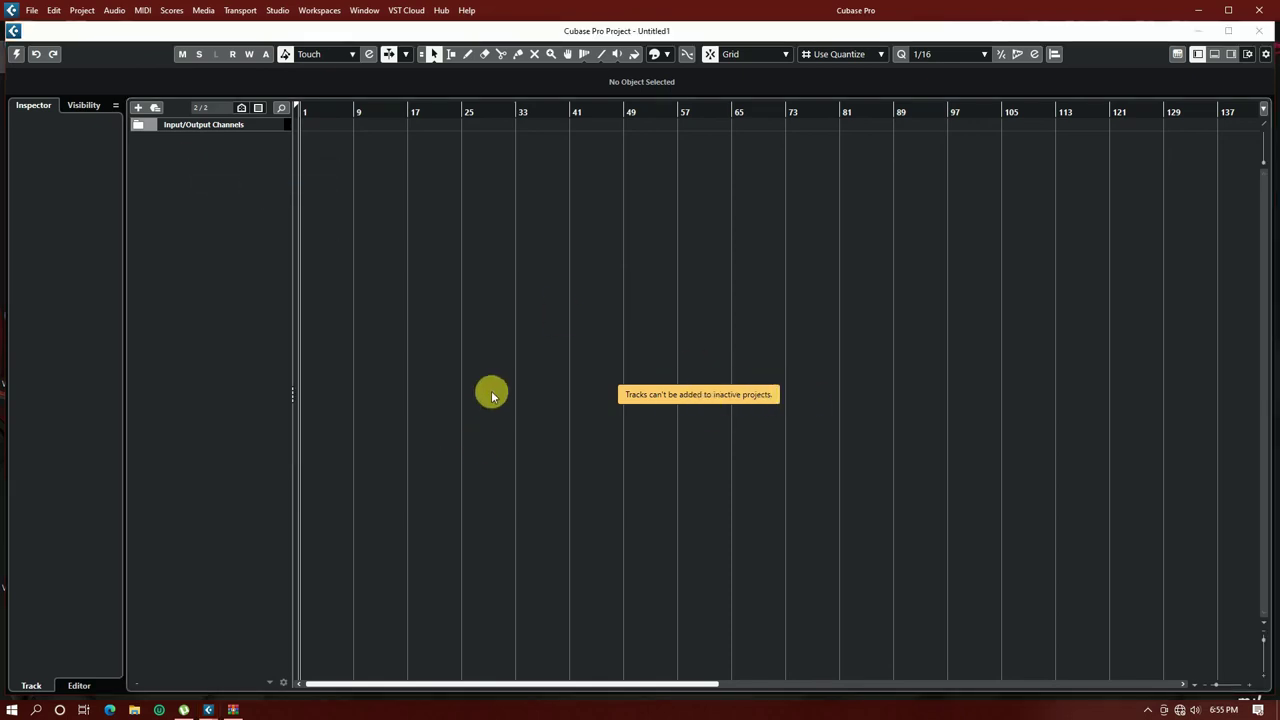
Close the inactive Untitled1 project and create another empty project in the Cubase Projects folder
{"action": "left_click", "coordinate": [1258, 31]}
{"action": "left_click", "coordinate": [646, 378]}
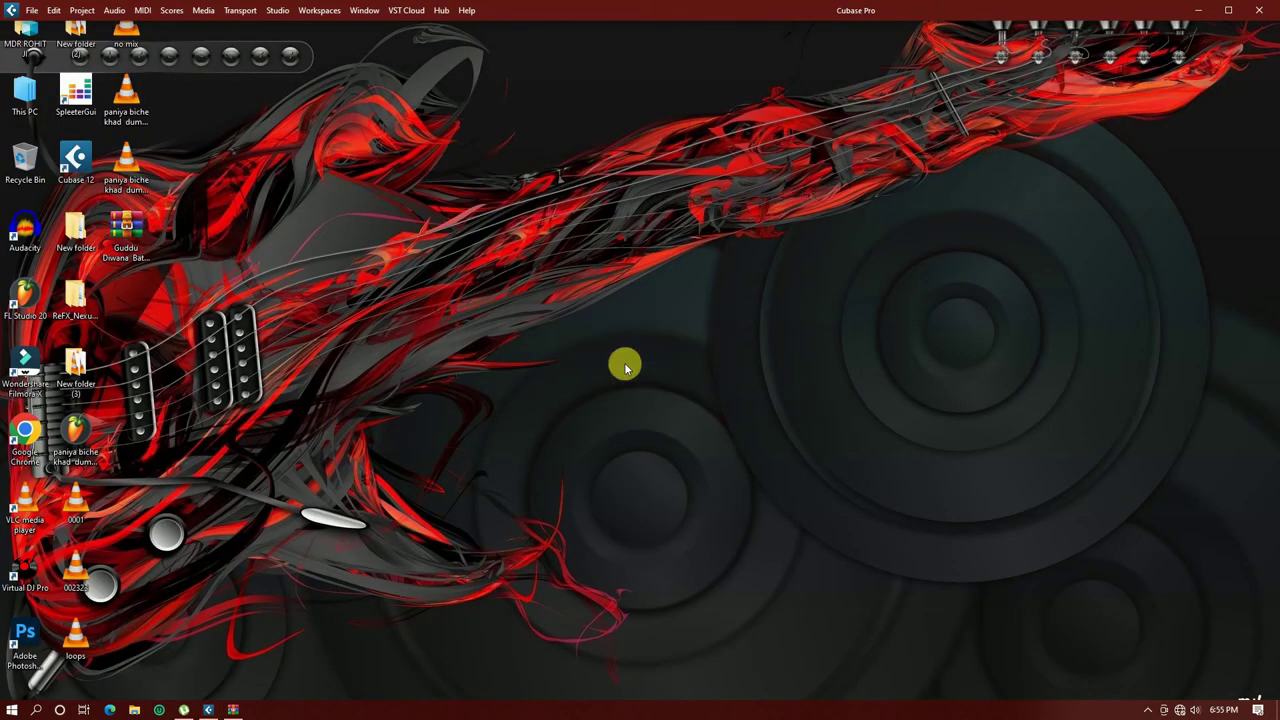
{"action": "left_click", "coordinate": [54, 10]}
{"action": "mouse_move", "coordinate": [32, 10]}
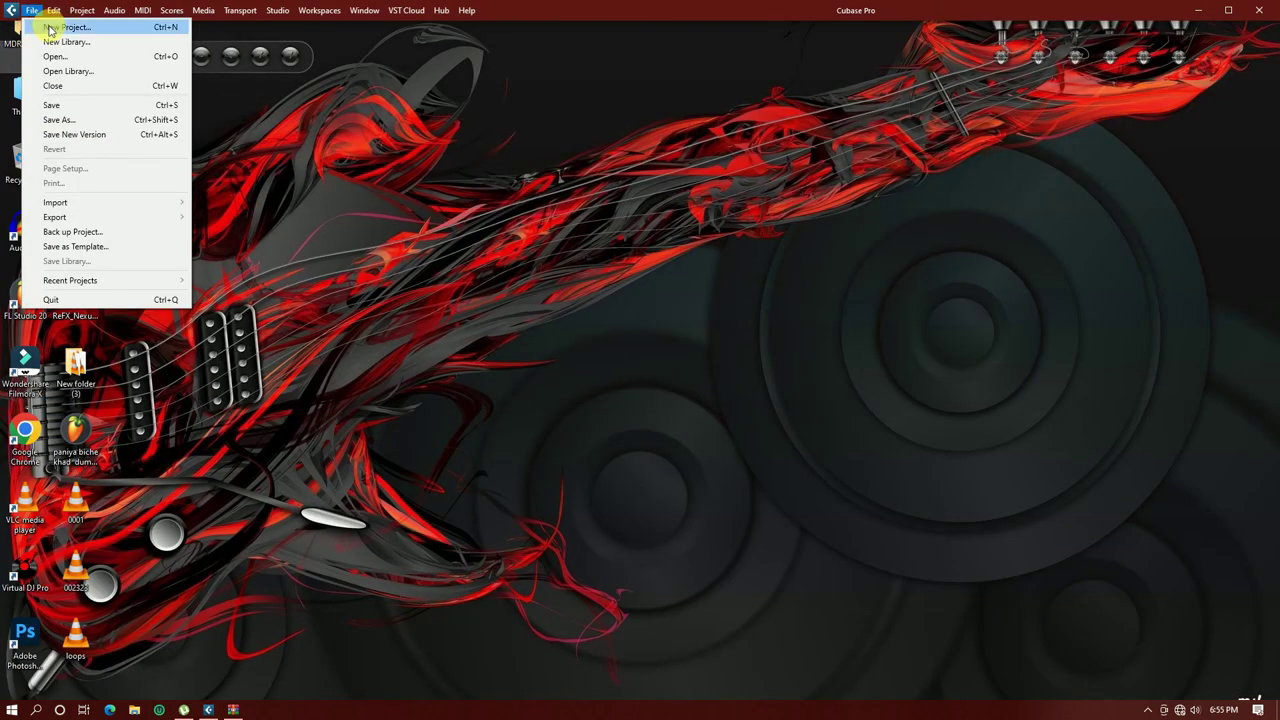
{"action": "left_click", "coordinate": [62, 27]}
{"action": "left_click", "coordinate": [871, 560]}
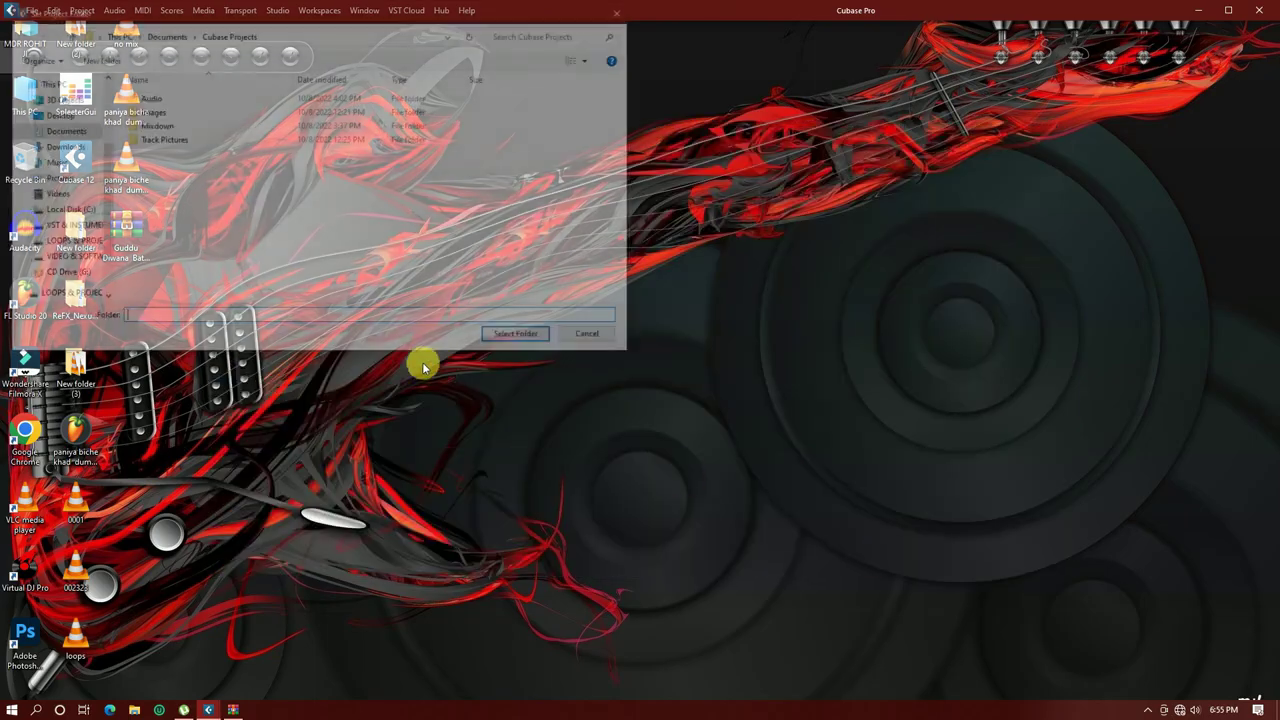
{"action": "left_click", "coordinate": [525, 338]}
Try to add an instrument track and an audio track to the Untitled2 project
{"action": "right_click", "coordinate": [180, 166]}
{"action": "left_click", "coordinate": [240, 186]}
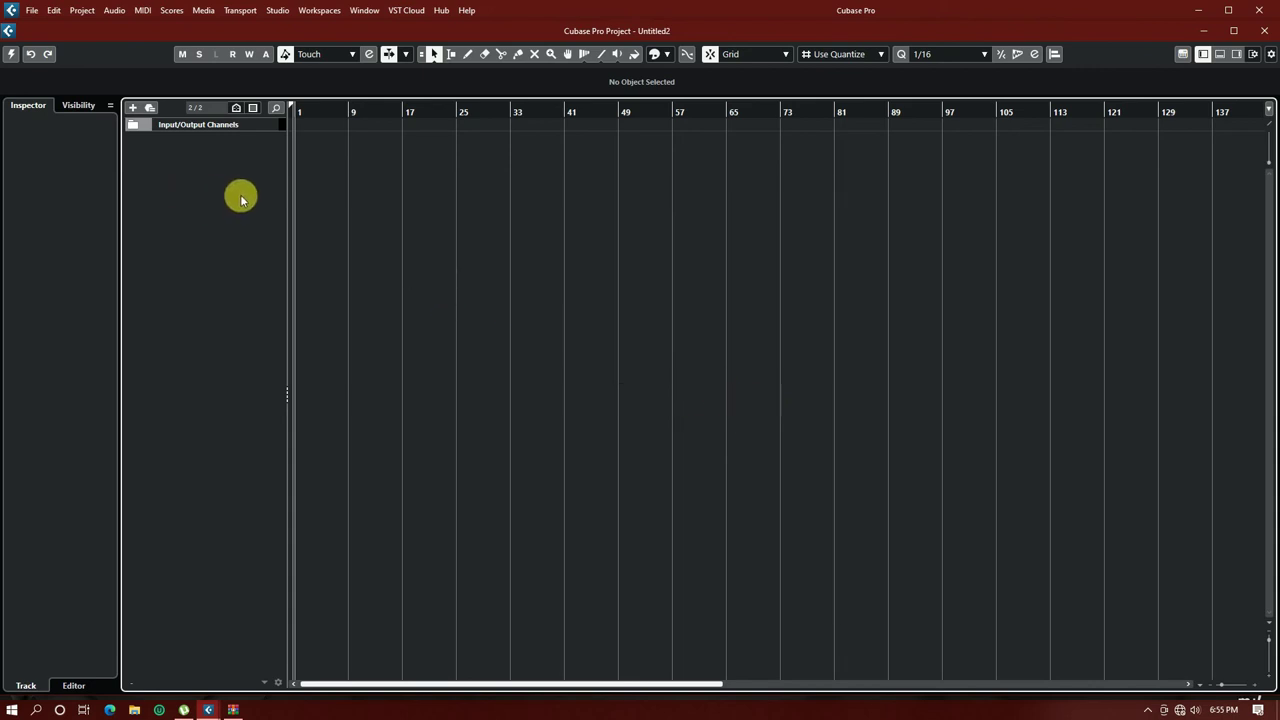
{"action": "right_click", "coordinate": [212, 166]}
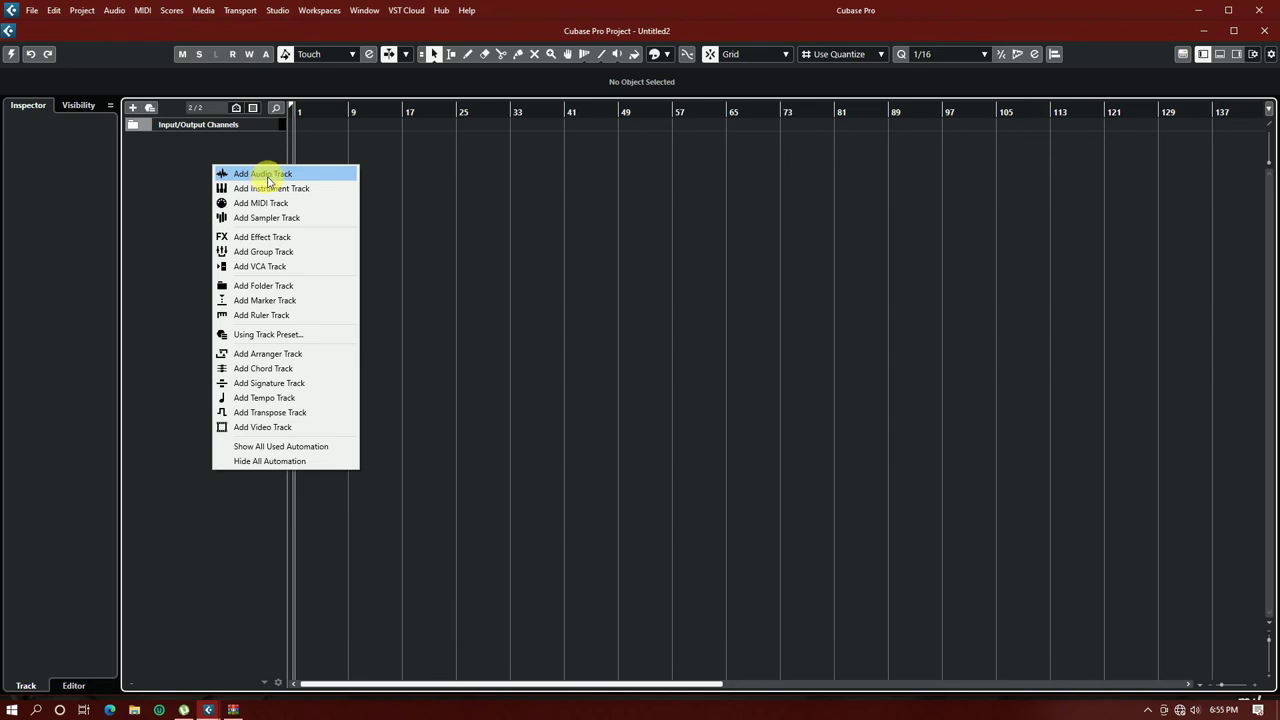
{"action": "left_click", "coordinate": [268, 175]}
Close the Untitled2 project without saving it and quit Cubase
{"action": "left_click", "coordinate": [1247, 7]}
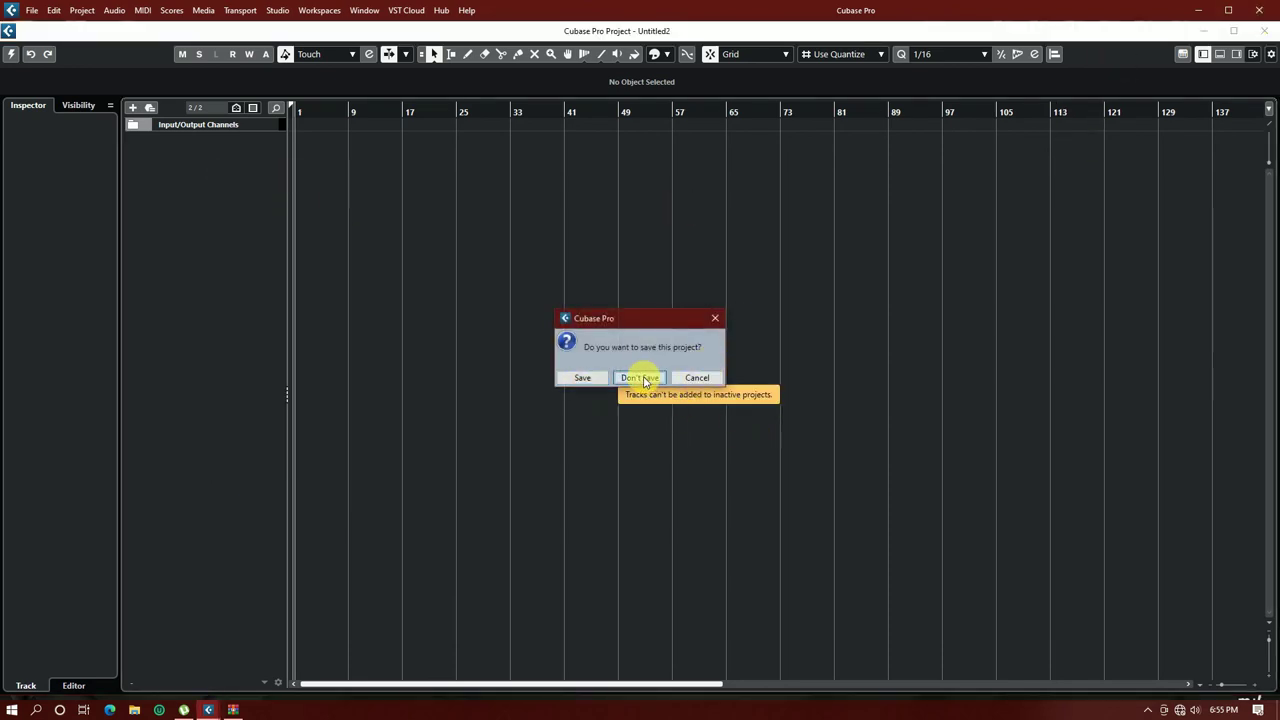
{"action": "left_click", "coordinate": [651, 377]}
{"action": "left_click", "coordinate": [640, 377]}
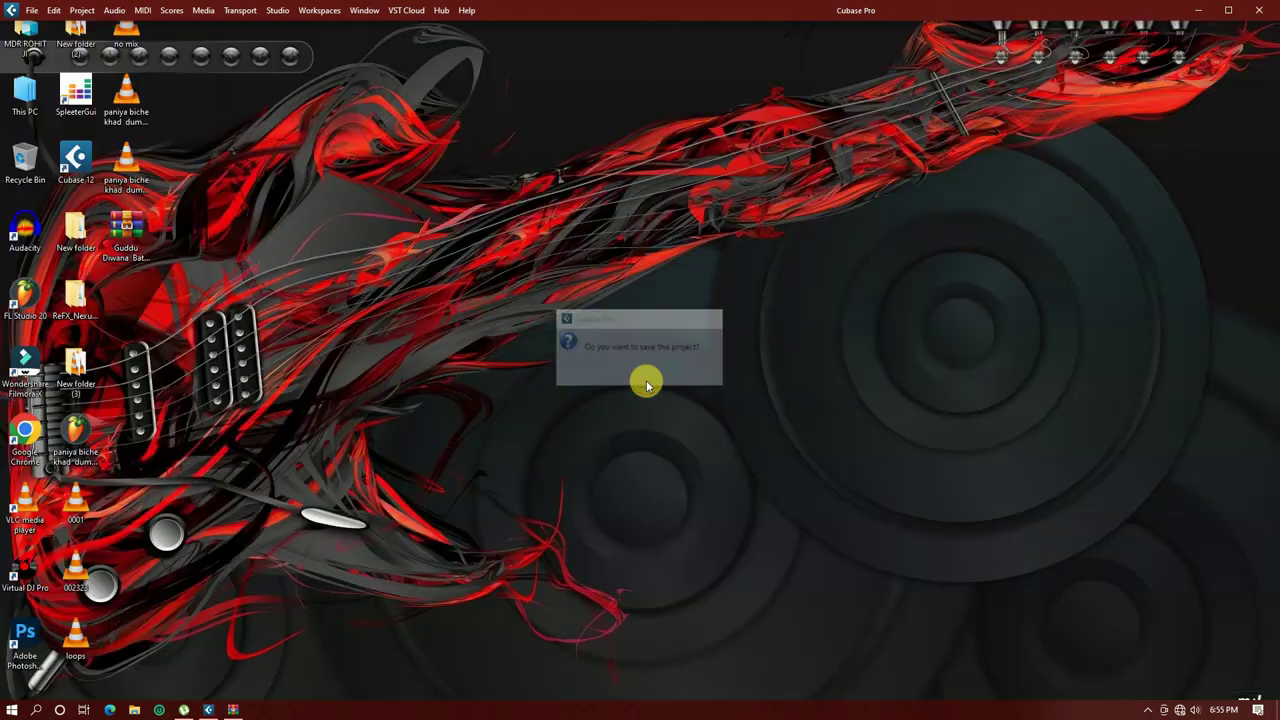
{"action": "left_click", "coordinate": [1262, 10]}
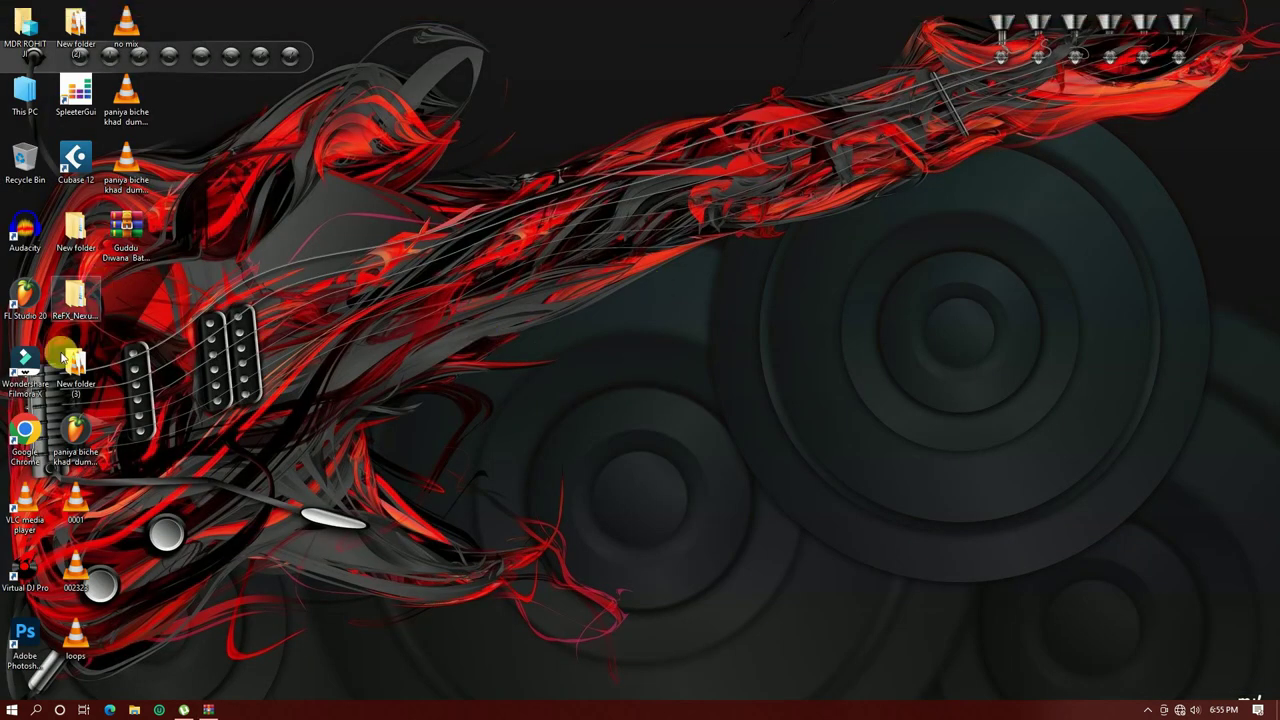
Launch Cubase 12 again and create an empty project, accepting the suggested project folder
{"action": "double_click", "coordinate": [74, 158]}
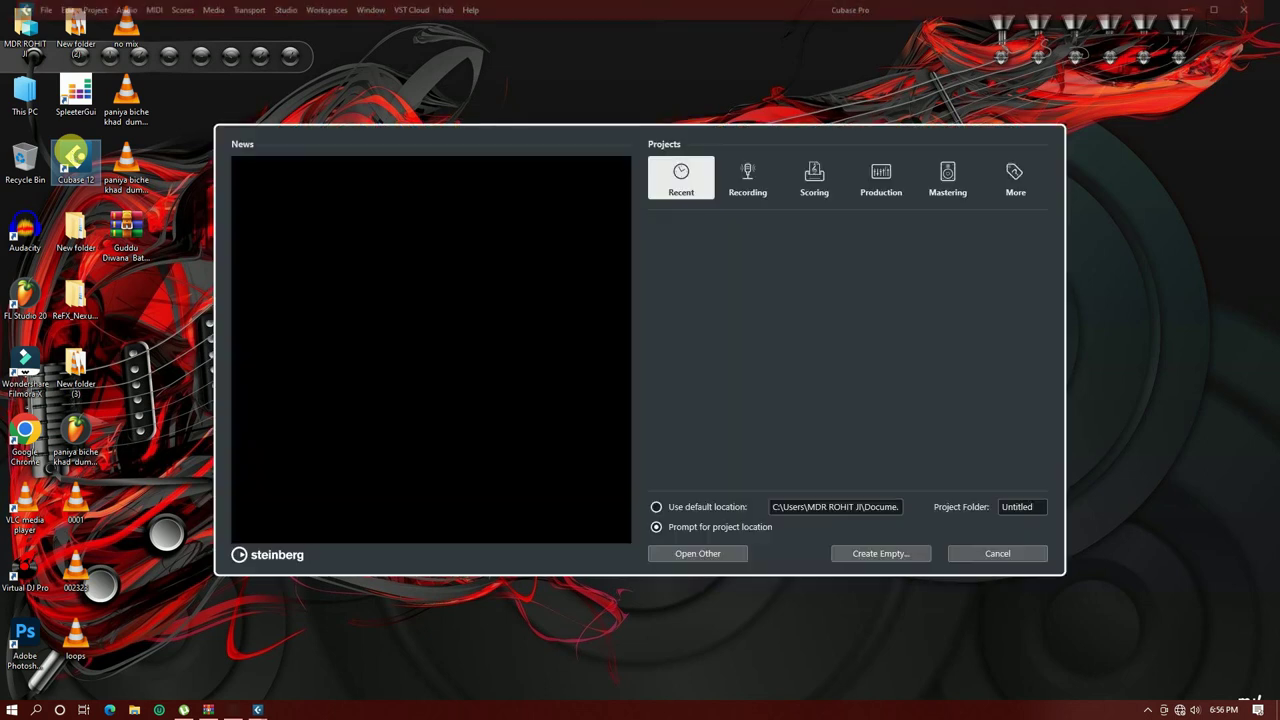
{"action": "left_click", "coordinate": [890, 555]}
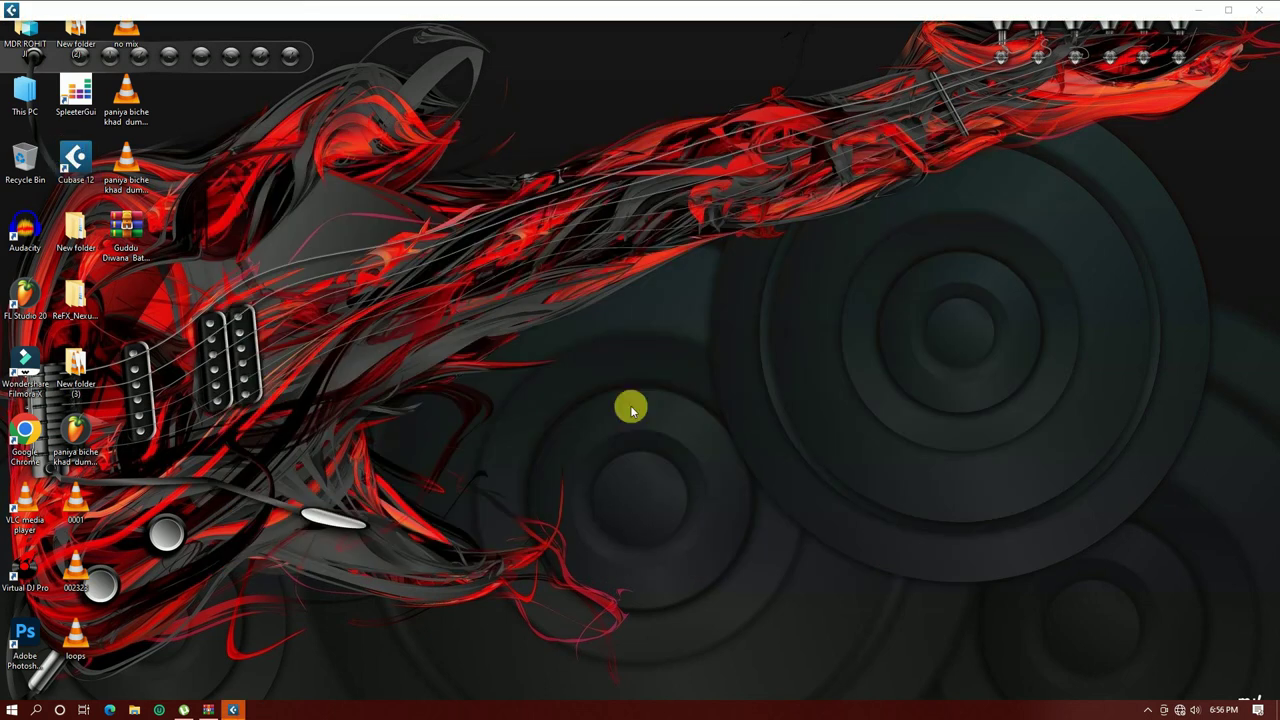
{"action": "left_click", "coordinate": [533, 340]}
Add one instrument track using SwarPlug.64, found by searching the instruments for "swa", with Stereo Out as audio output
{"action": "right_click", "coordinate": [220, 178]}
{"action": "left_click", "coordinate": [289, 200]}
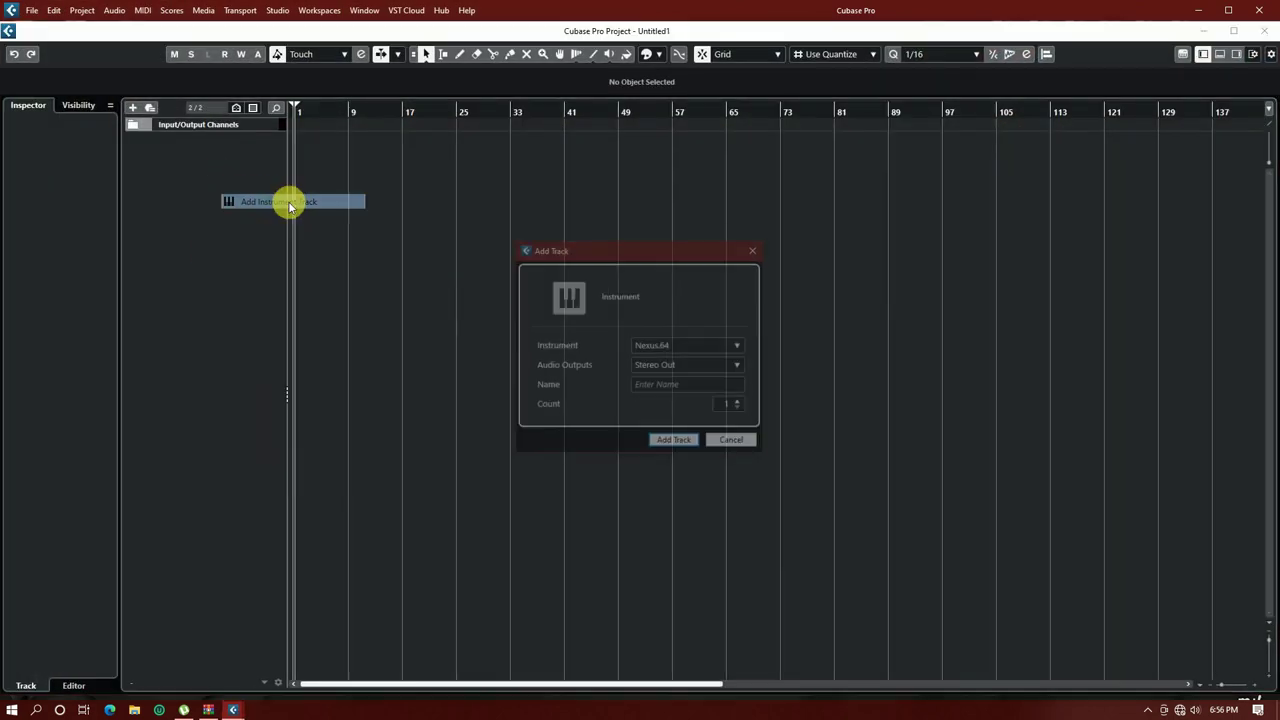
{"action": "left_click", "coordinate": [706, 345]}
{"action": "left_click", "coordinate": [617, 364]}
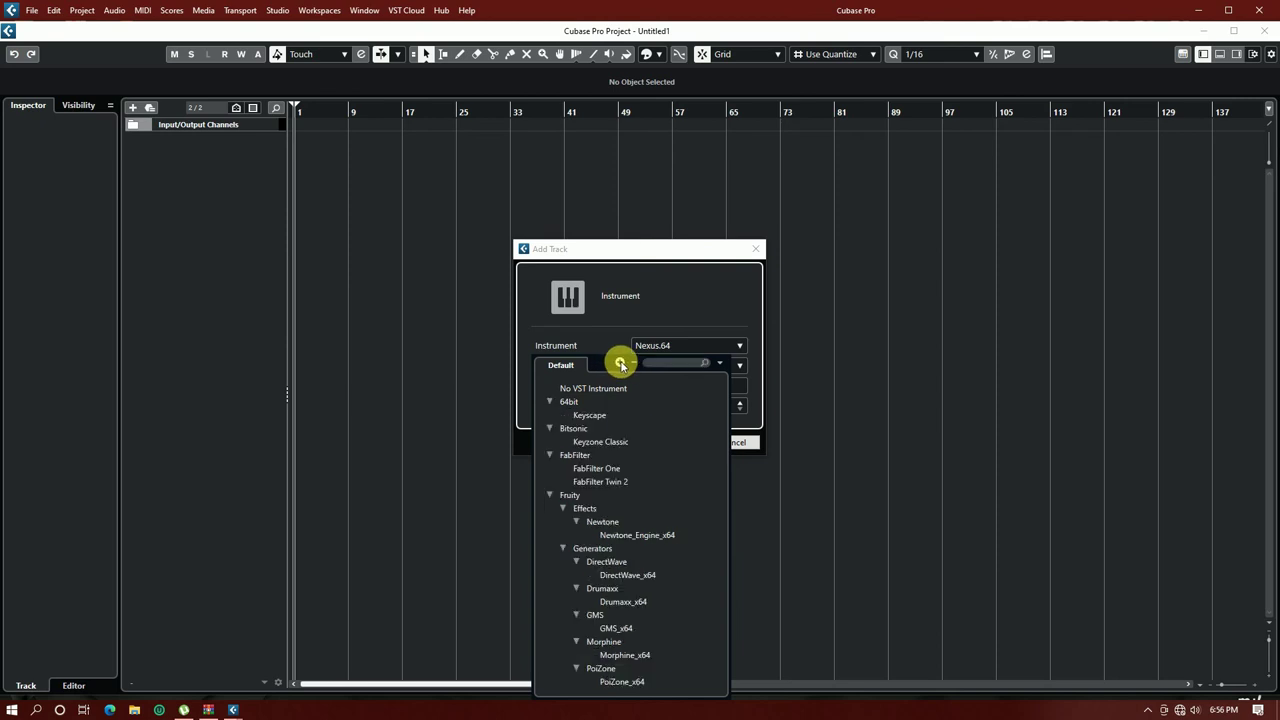
{"action": "left_click", "coordinate": [676, 363]}
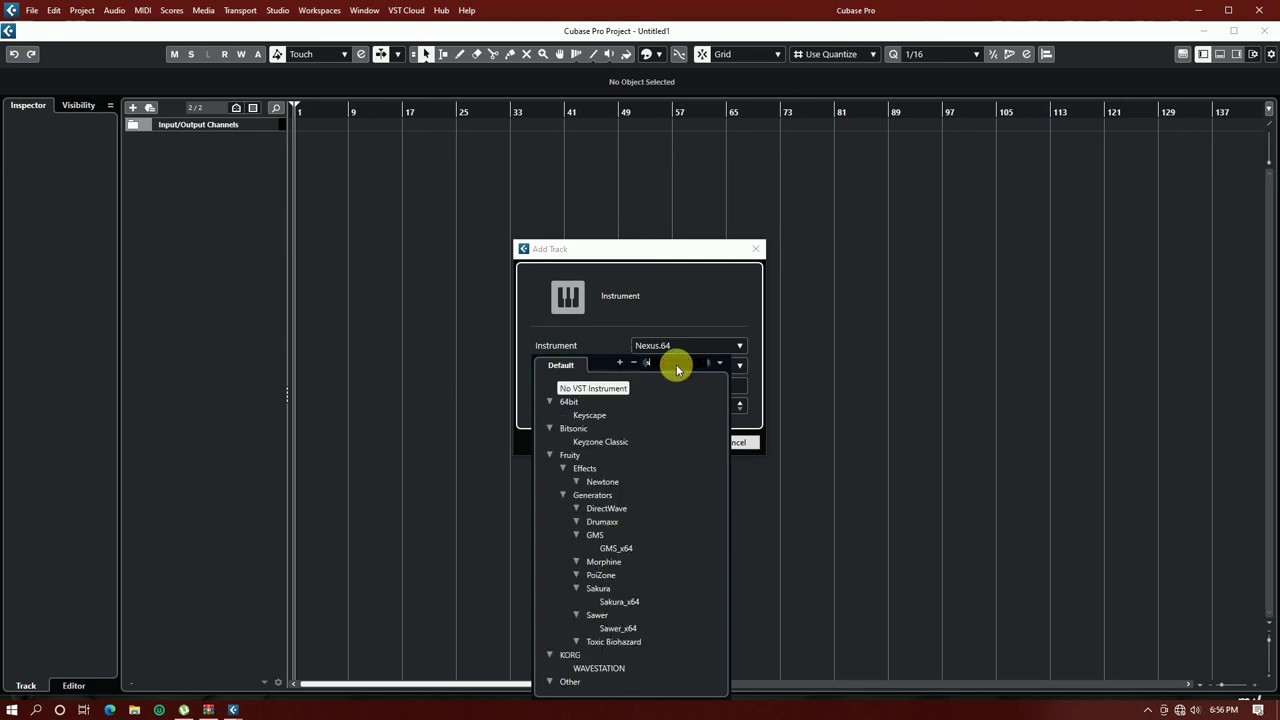
{"action": "type", "text": "swa"}
{"action": "left_click", "coordinate": [588, 401]}
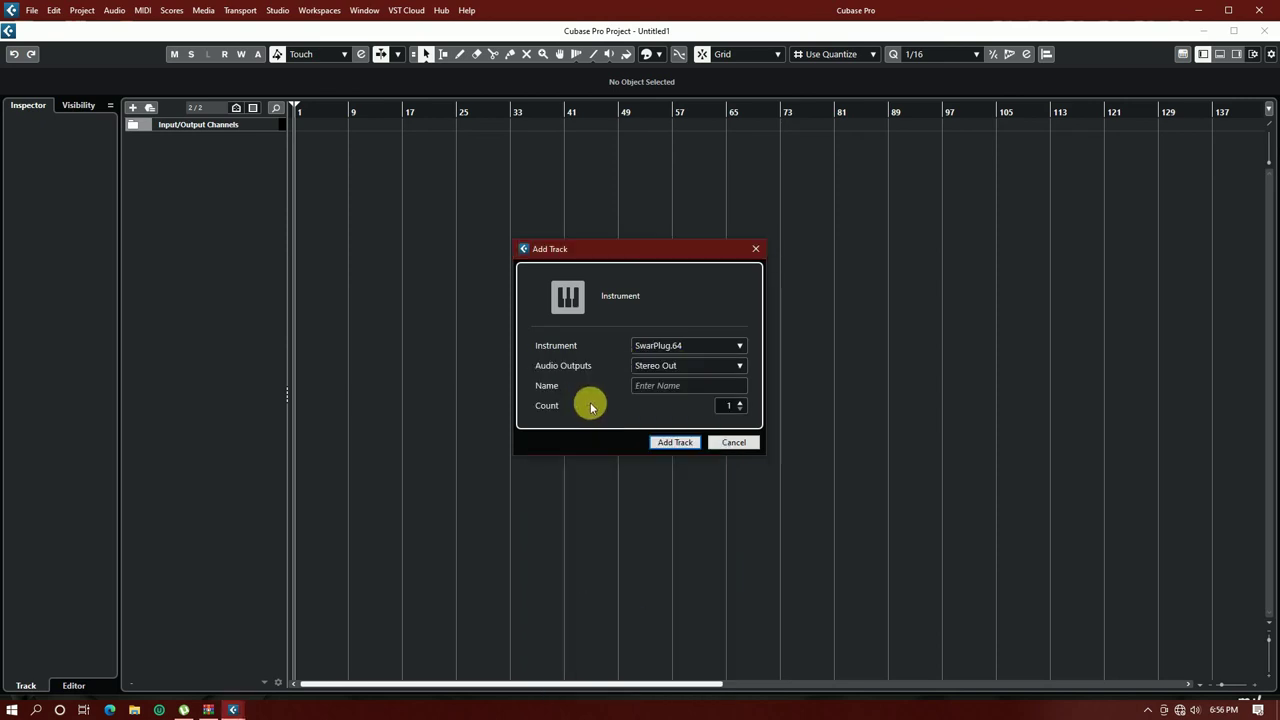
{"action": "left_click", "coordinate": [674, 443]}
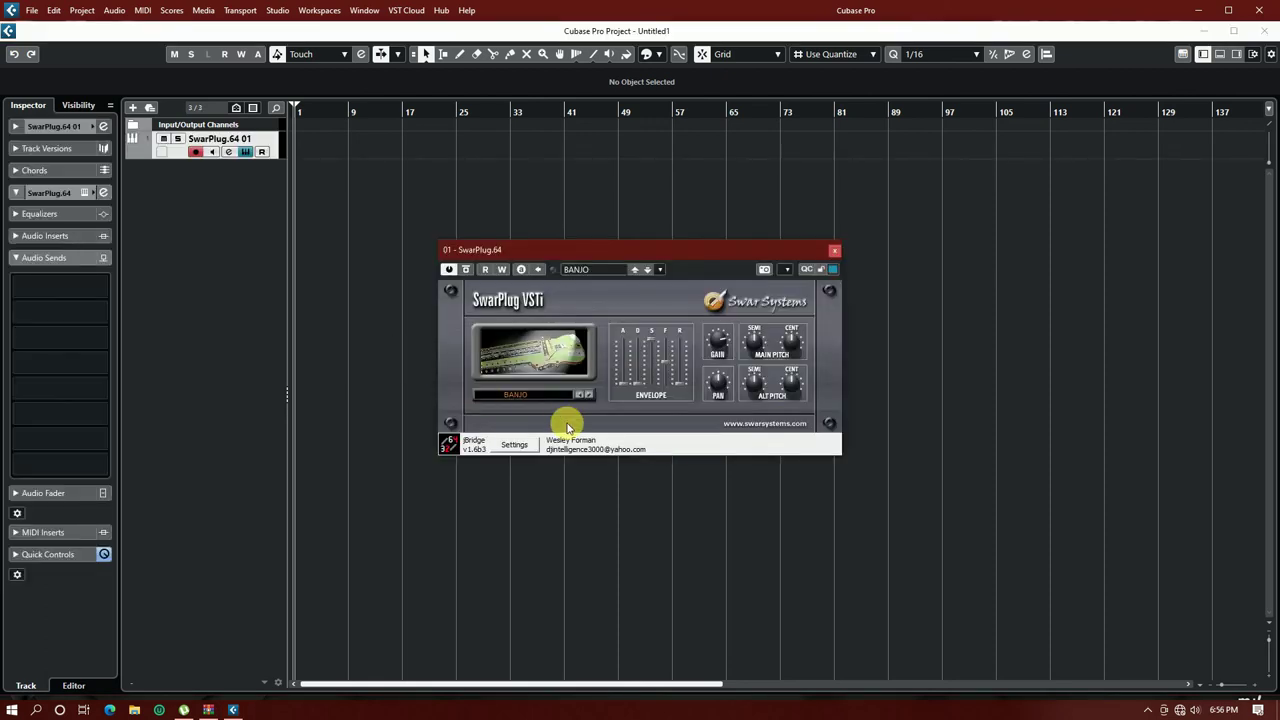